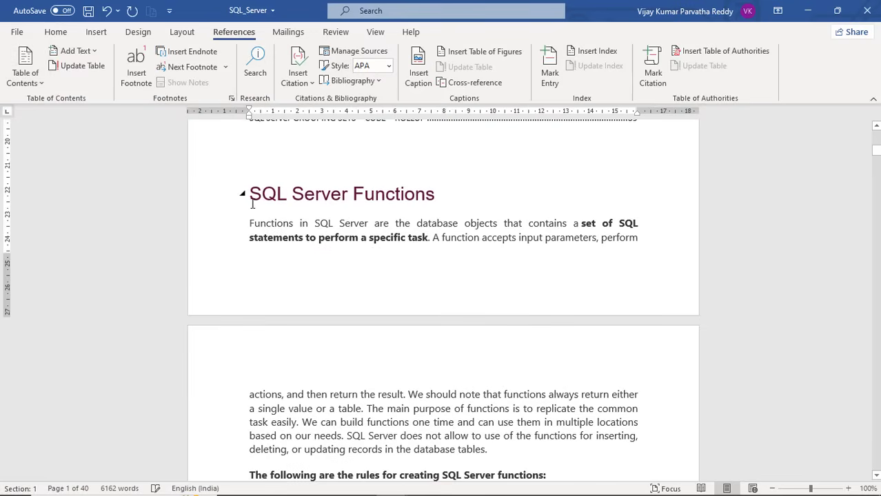
Review the table of contents at the start of the document, checking its heading levels and page numbers
scroll(313, 182, "up", 2)
scroll(316, 179, "up", 10)
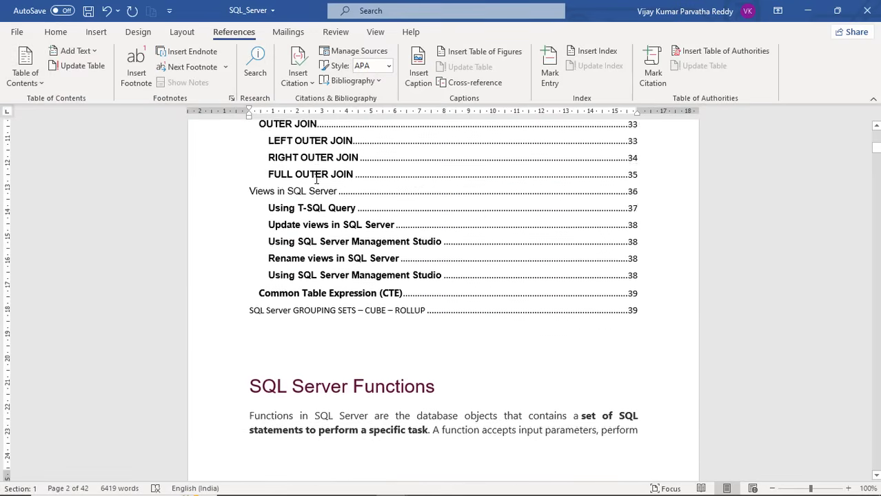
scroll(316, 179, "up", 15)
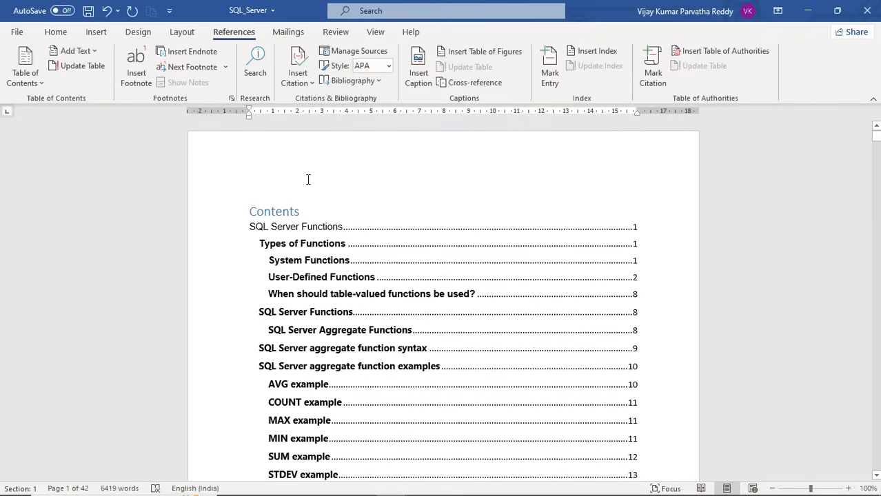
left_click(295, 205)
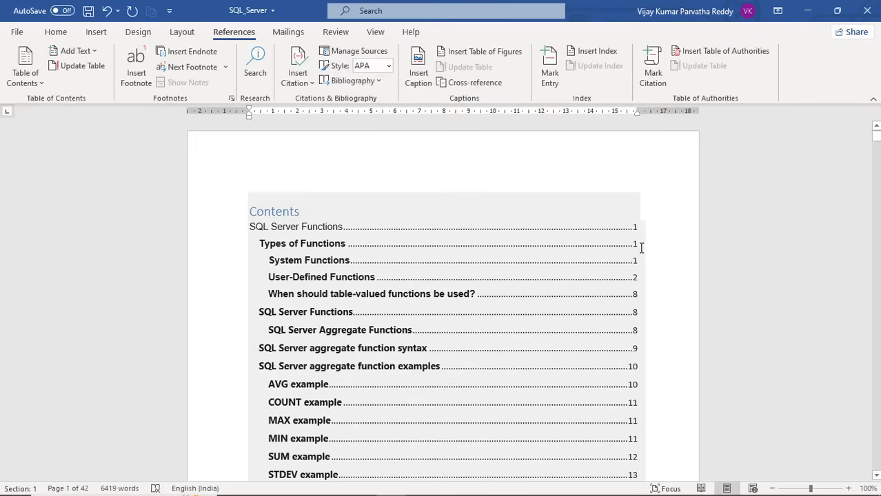
scroll(637, 247, "down", 2)
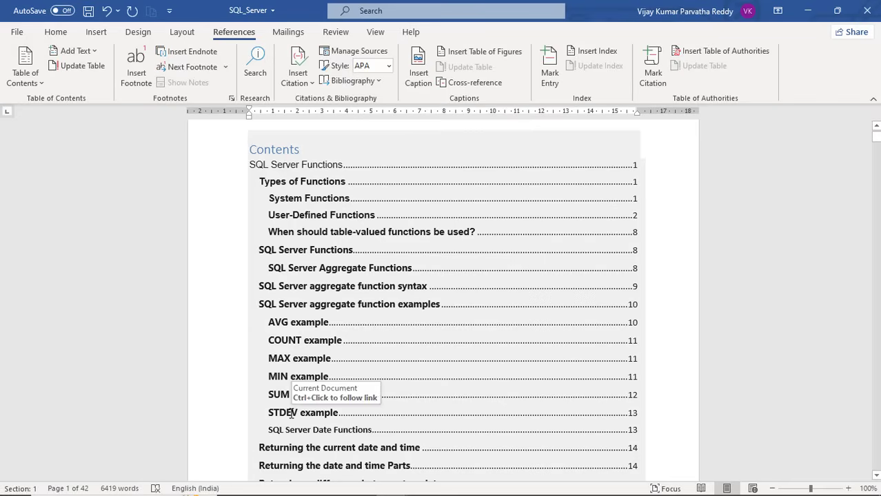
scroll(301, 385, "down", 2)
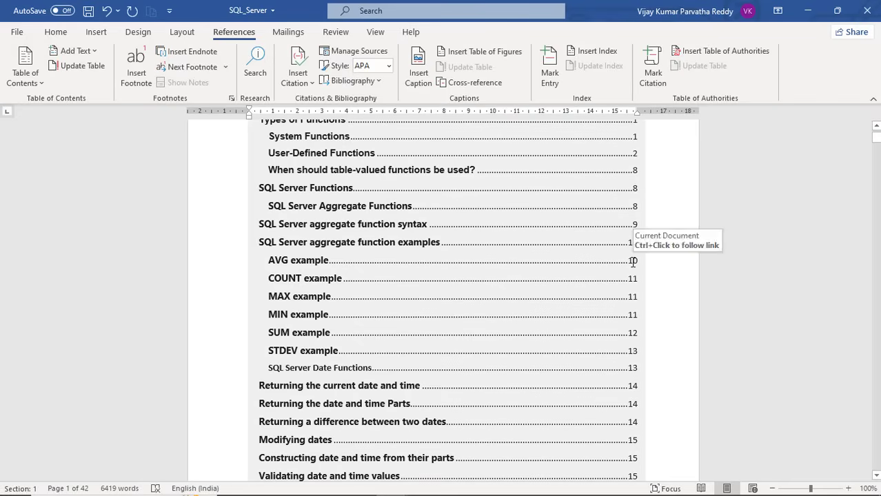
left_click_drag(633, 275, 619, 301)
scroll(547, 330, "down", 8)
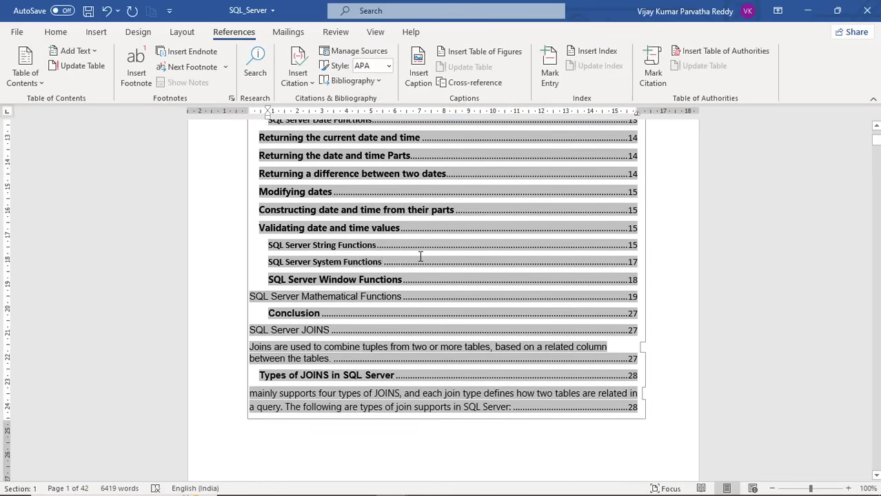
scroll(417, 257, "up", 2)
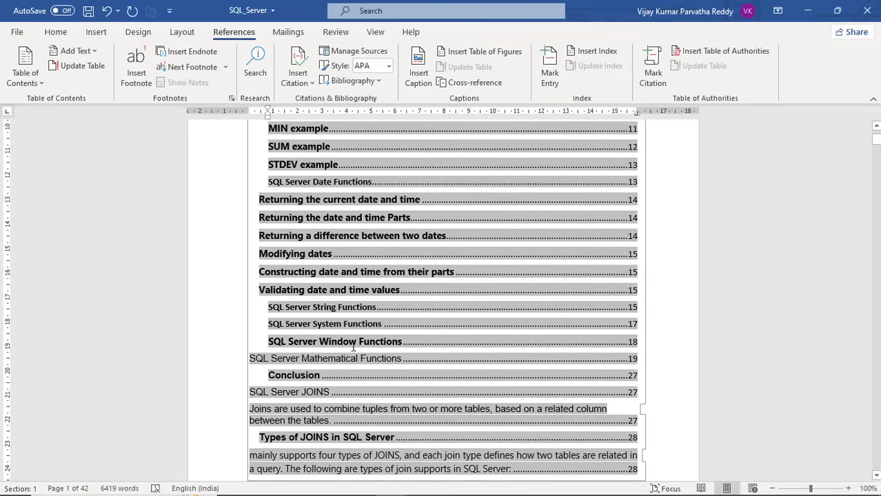
scroll(395, 352, "down", 5)
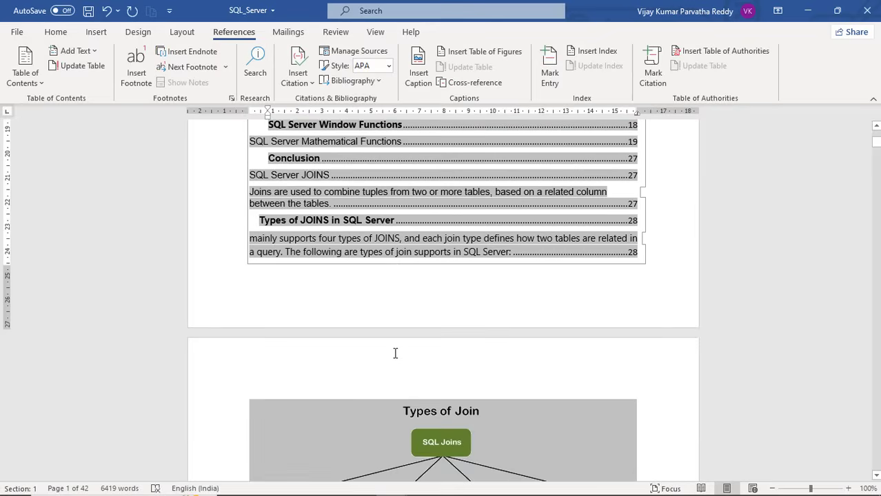
Delete the Types of Join diagram from inside the table of contents
scroll(395, 352, "down", 4)
scroll(395, 353, "up", 3)
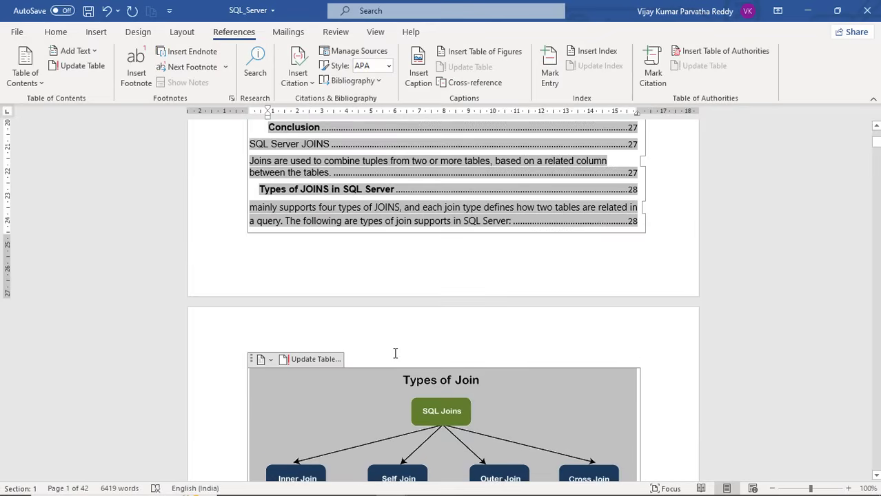
scroll(395, 353, "down", 4)
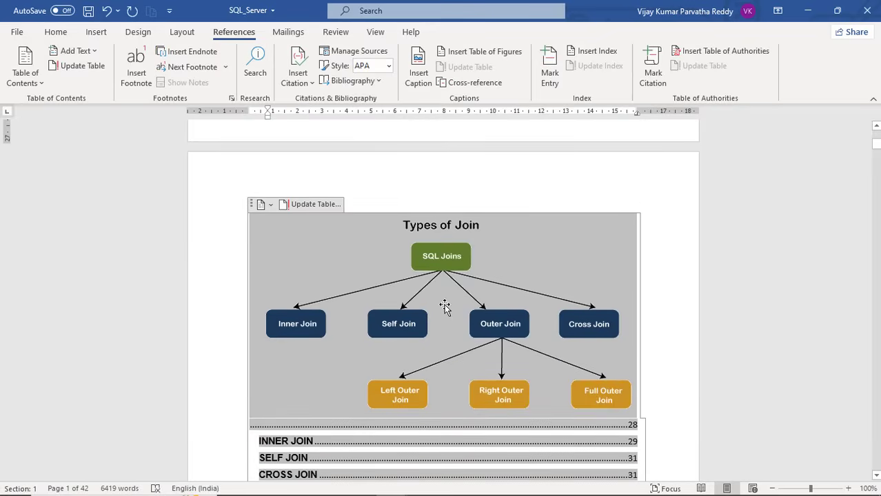
scroll(463, 306, "up", 1)
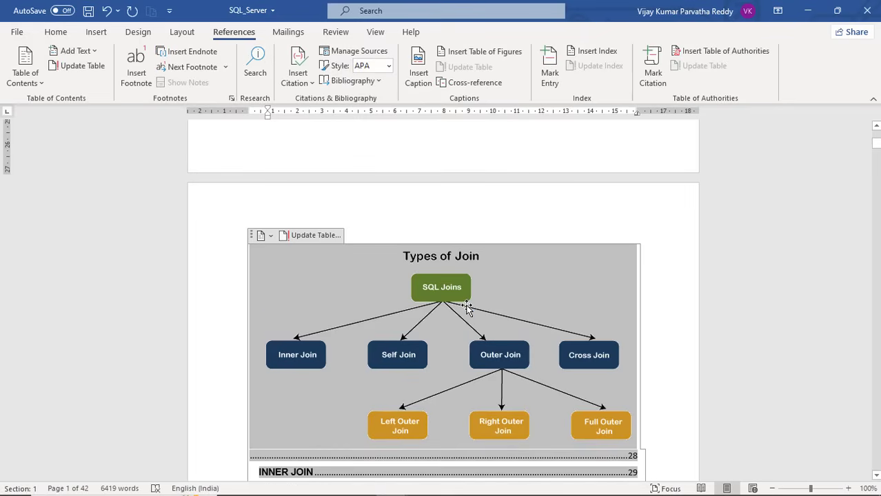
left_click(503, 280)
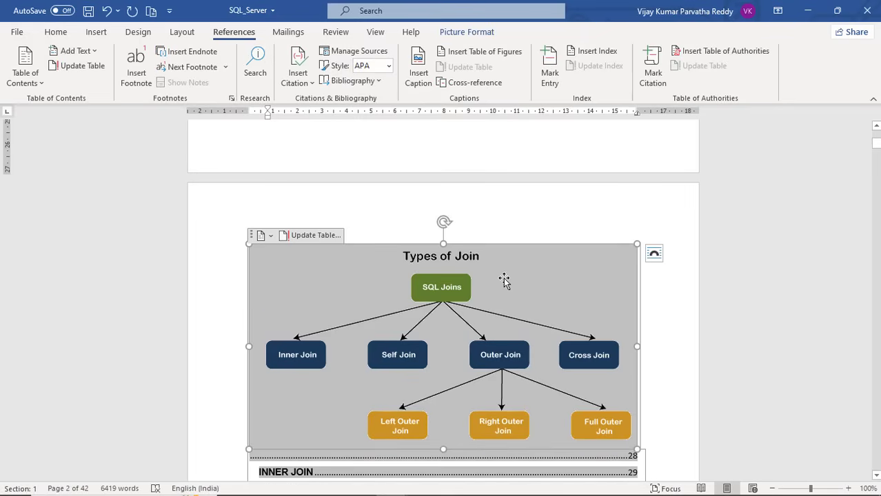
key("Delete")
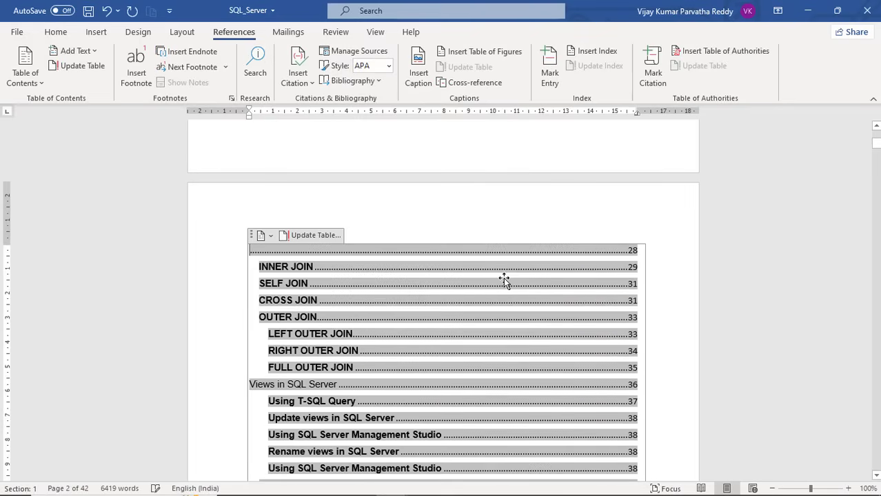
Examine the remaining table of contents entries and the levels offered for adding text to the table
scroll(445, 268, "down", 5)
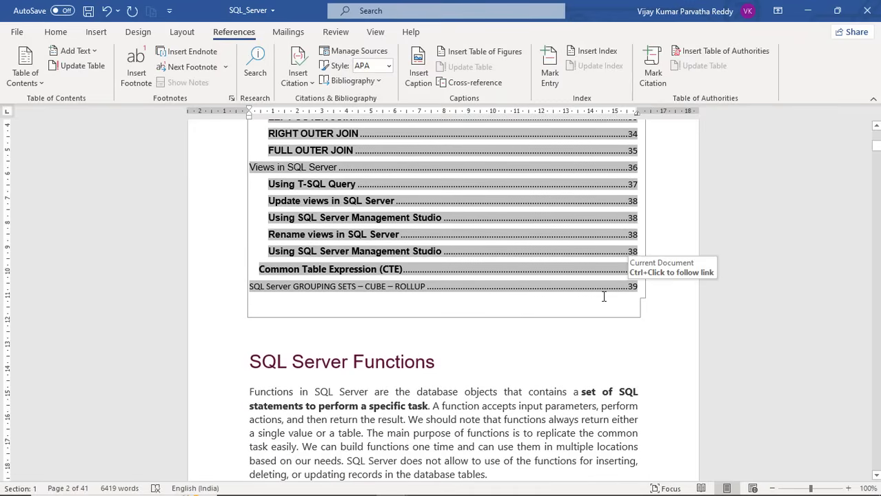
scroll(603, 296, "up", 4)
scroll(599, 363, "down", 2)
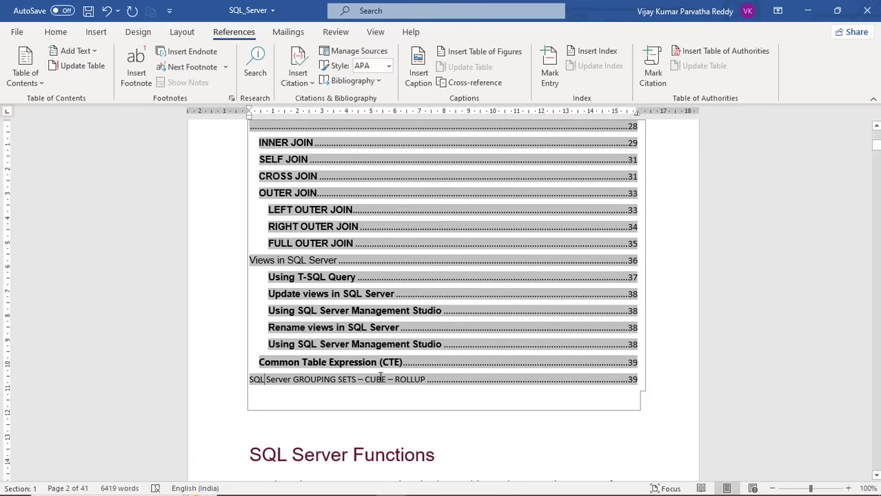
scroll(396, 375, "up", 10)
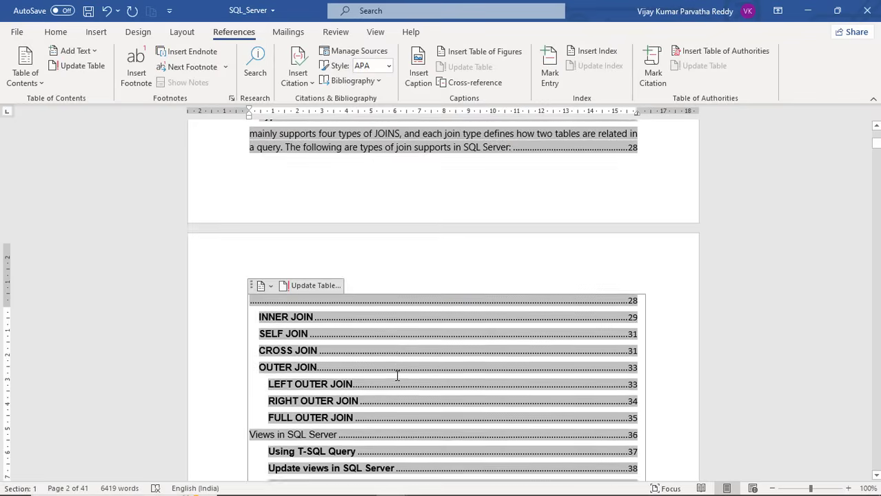
scroll(396, 375, "up", 5)
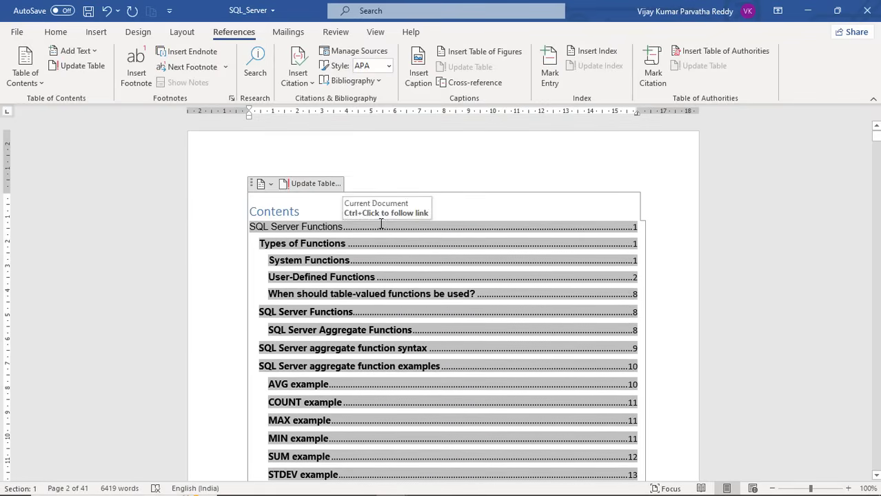
left_click(323, 204)
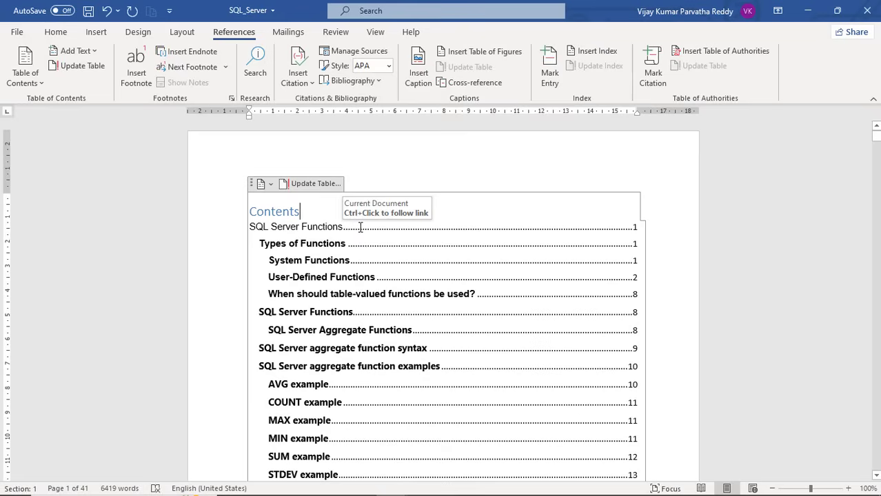
left_click(94, 52)
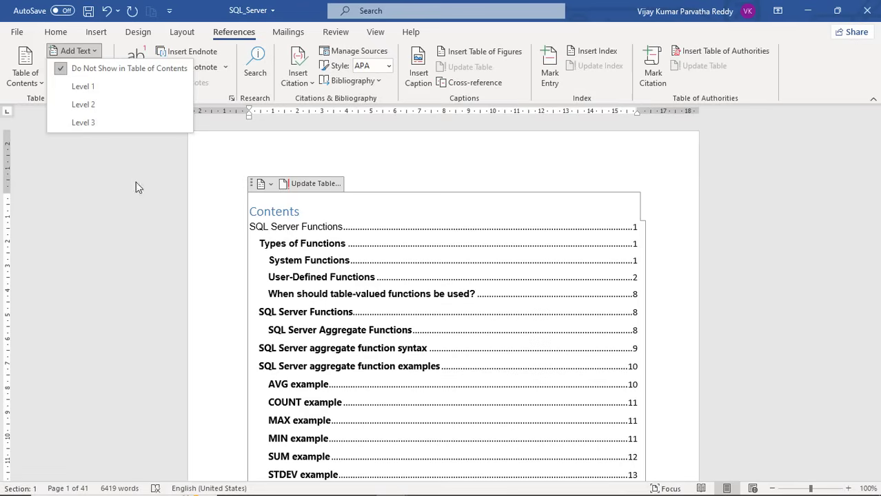
left_click(136, 236)
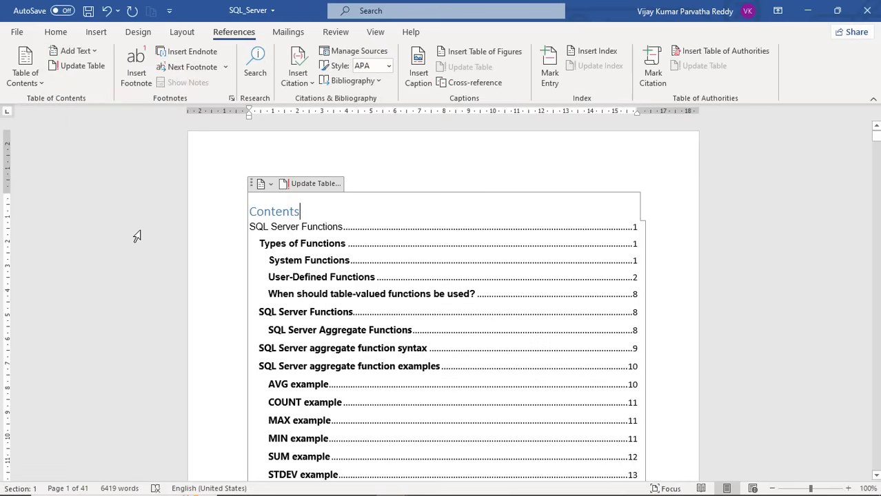
Add a new line reading "Built-in Function" directly below the SQL Server Functions heading in the body text
scroll(137, 236, "down", 15)
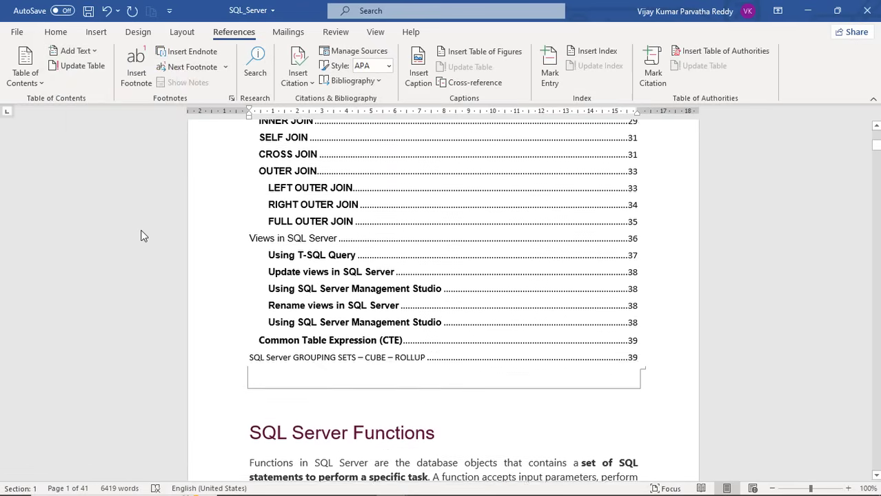
scroll(141, 236, "down", 3)
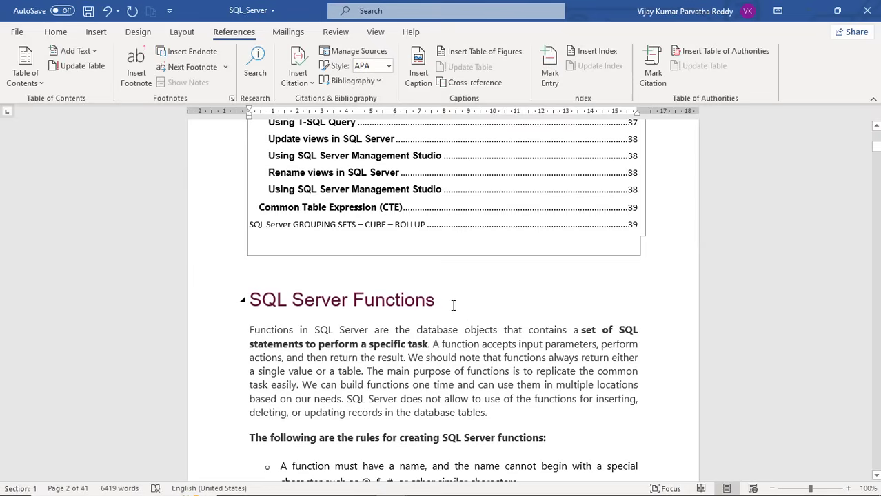
left_click(445, 299)
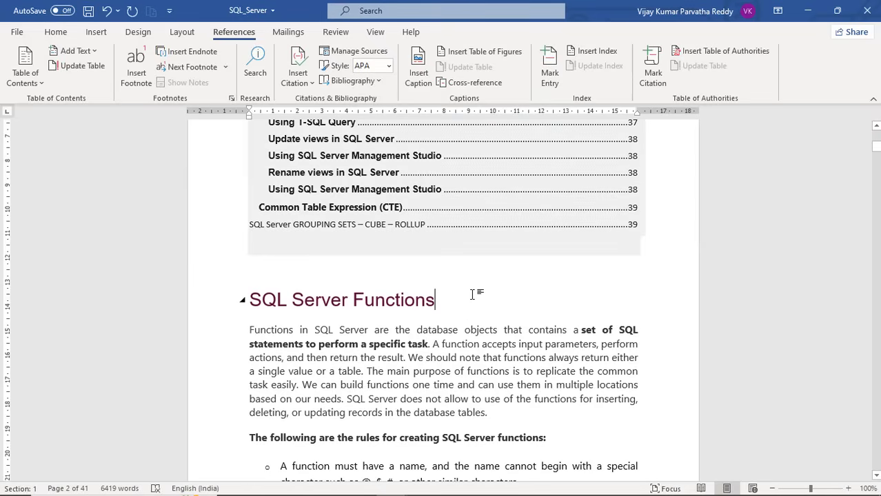
key("Return")
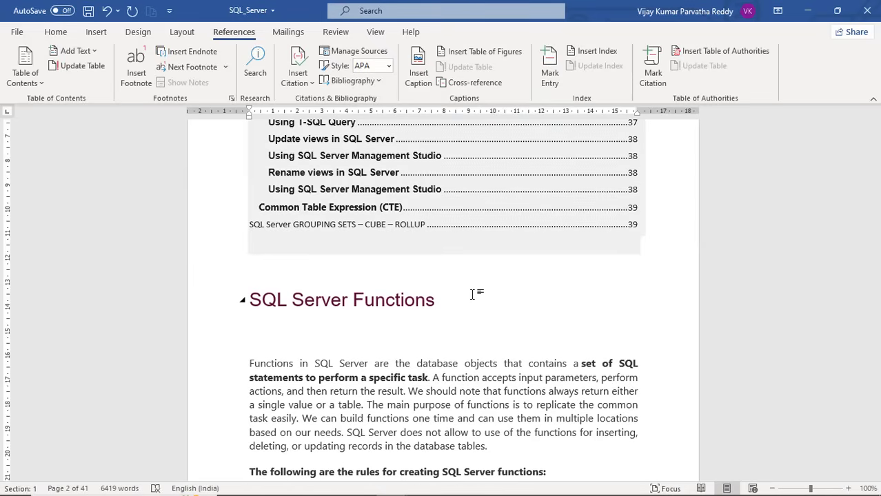
type("b")
key("BackSpace")
type("Buil")
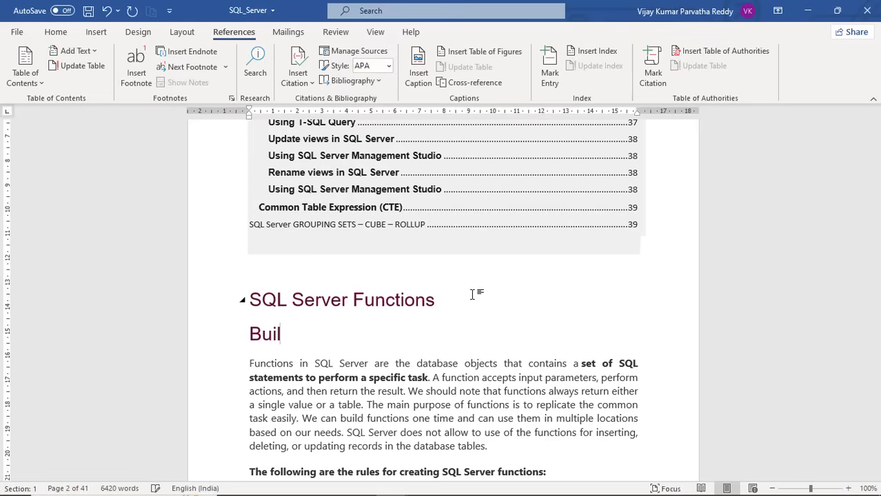
type("t-in-")
key("BackSpace")
type("Func")
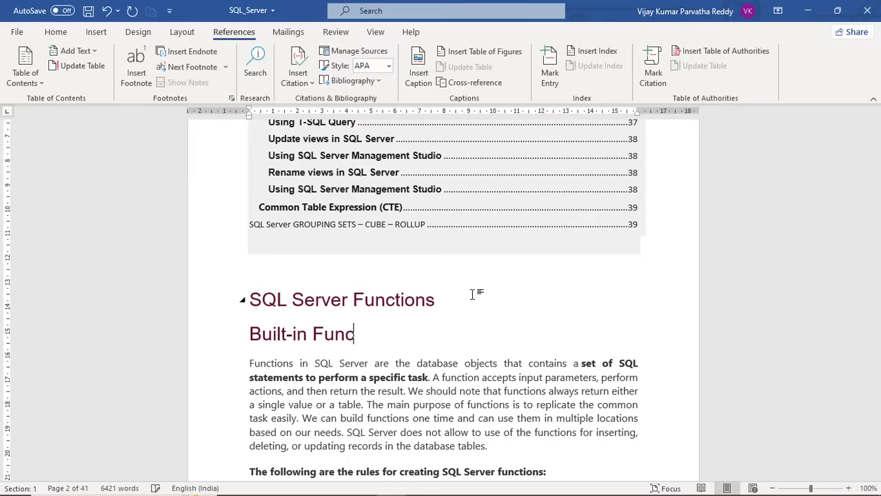
type("tion")
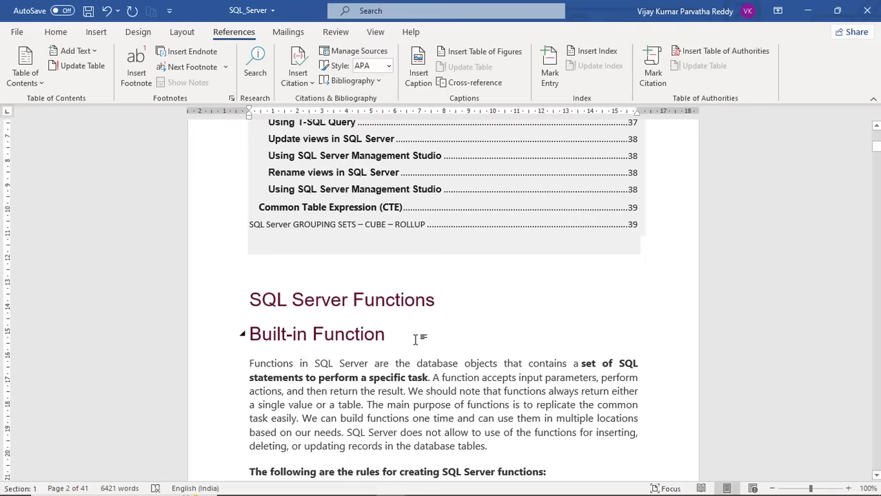
Apply the Heading 2 style to the "Built-in Function" line
left_click_drag(419, 336, 264, 331)
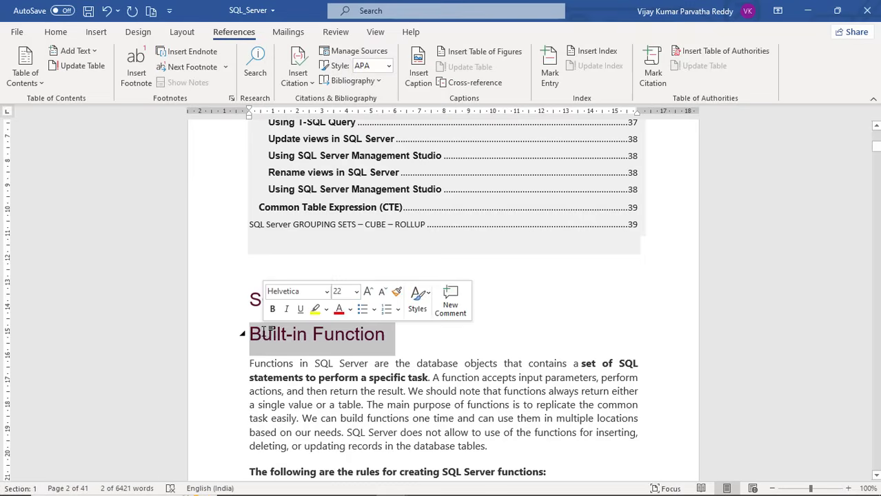
left_click(56, 32)
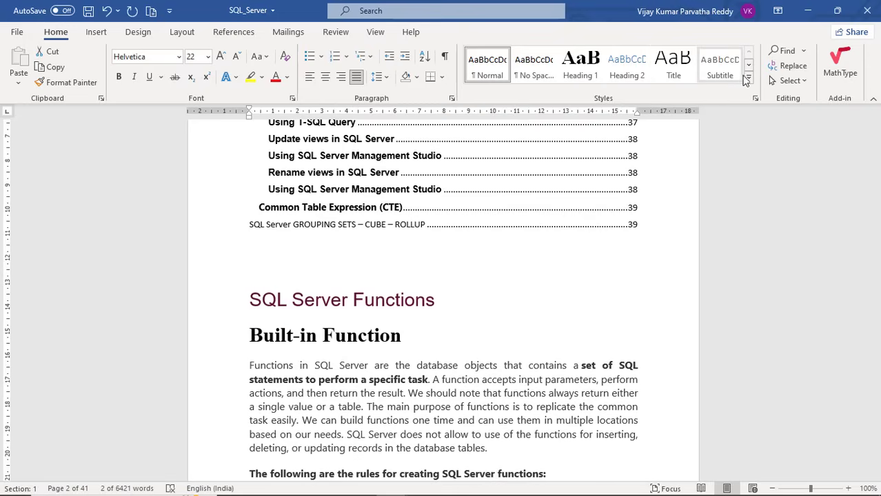
left_click(755, 100)
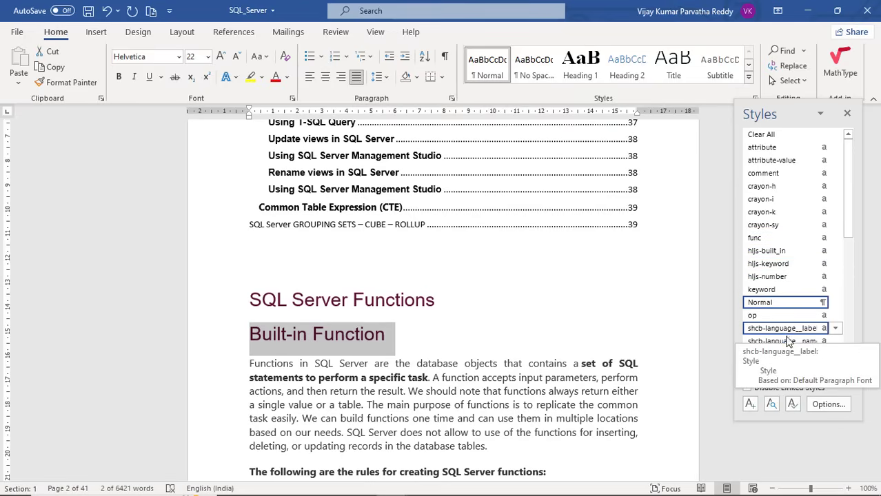
scroll(789, 345, "down", 3)
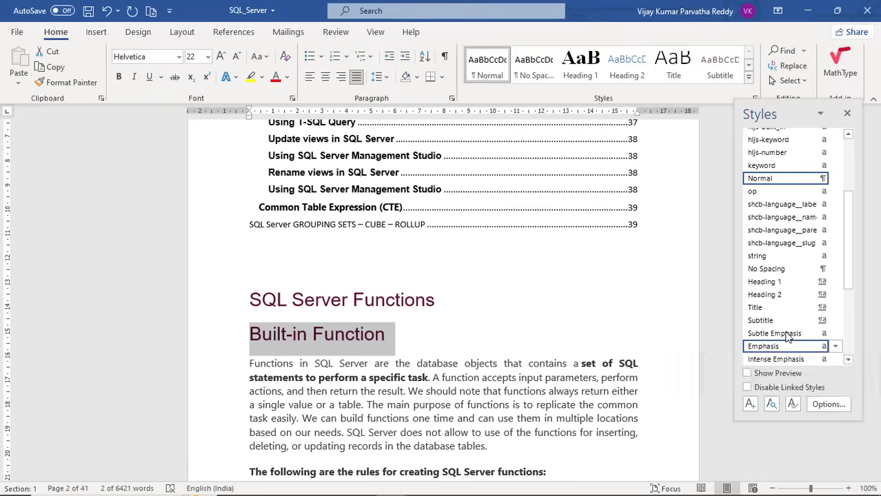
left_click(765, 321)
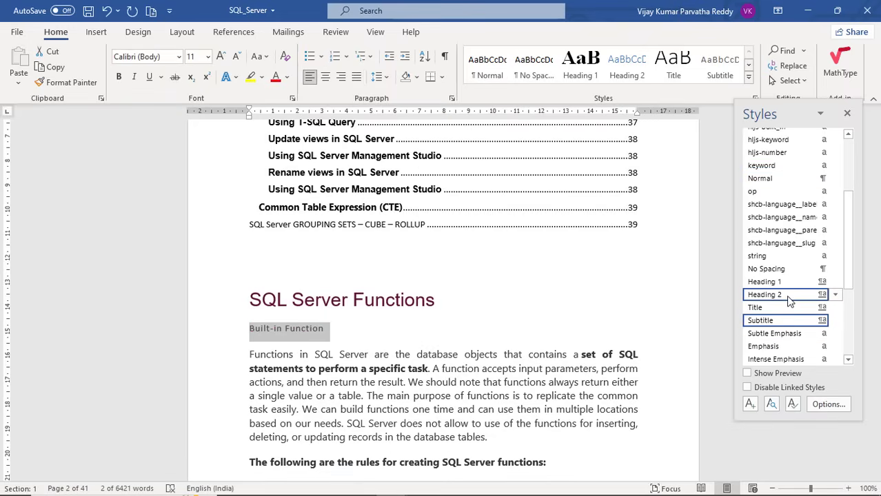
left_click(790, 296)
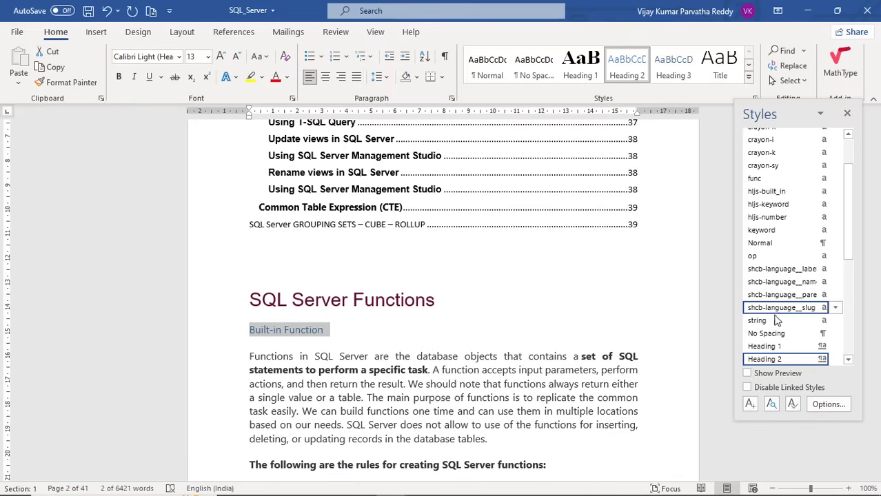
left_click(365, 332)
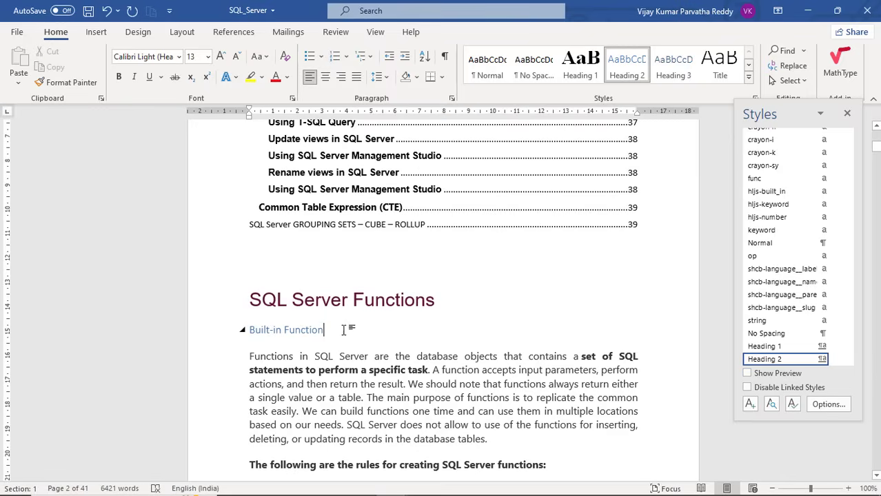
left_click_drag(245, 326, 334, 329)
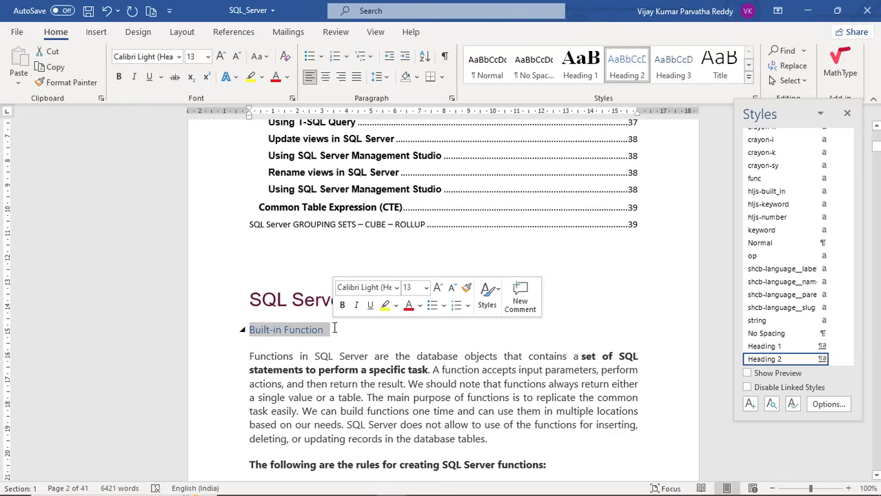
Update the entire table of contents so that it includes the Built-in Function heading
scroll(344, 327, "up", 3)
scroll(345, 327, "up", 15)
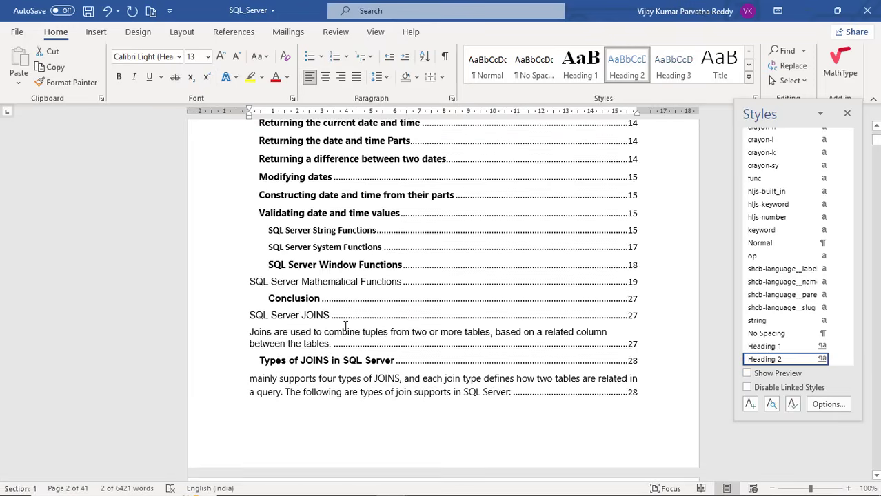
scroll(346, 326, "up", 1)
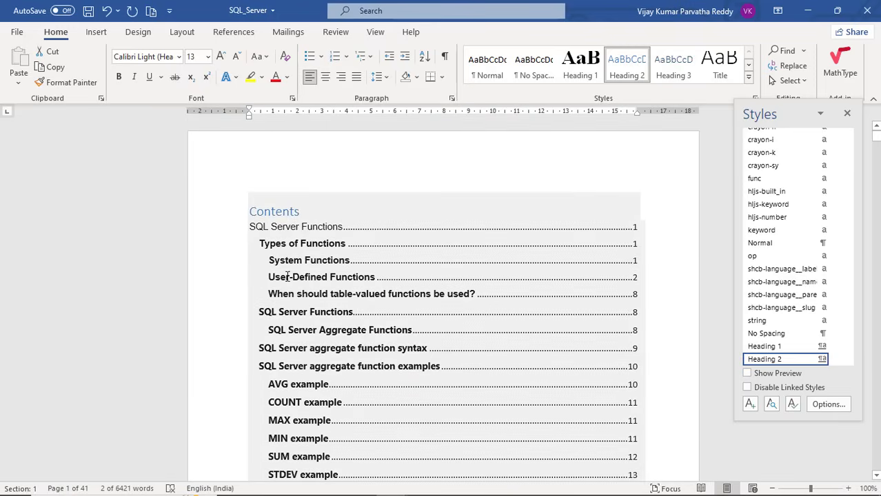
scroll(286, 273, "down", 12)
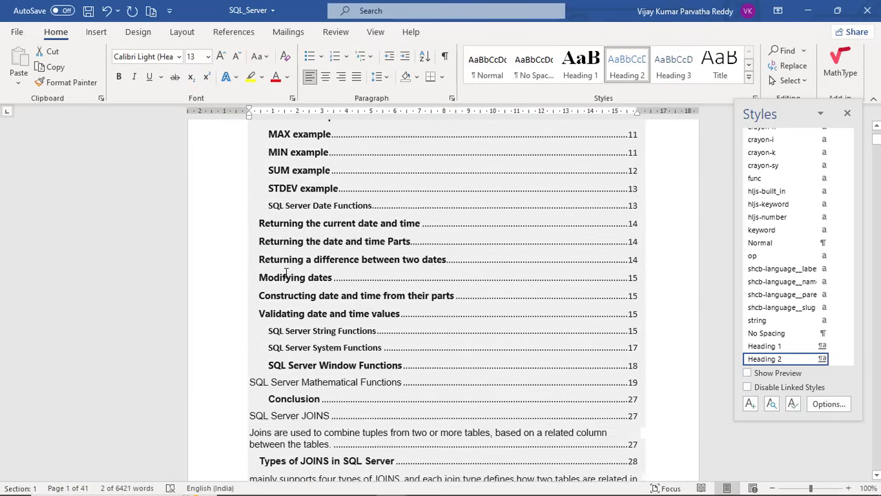
scroll(286, 273, "down", 10)
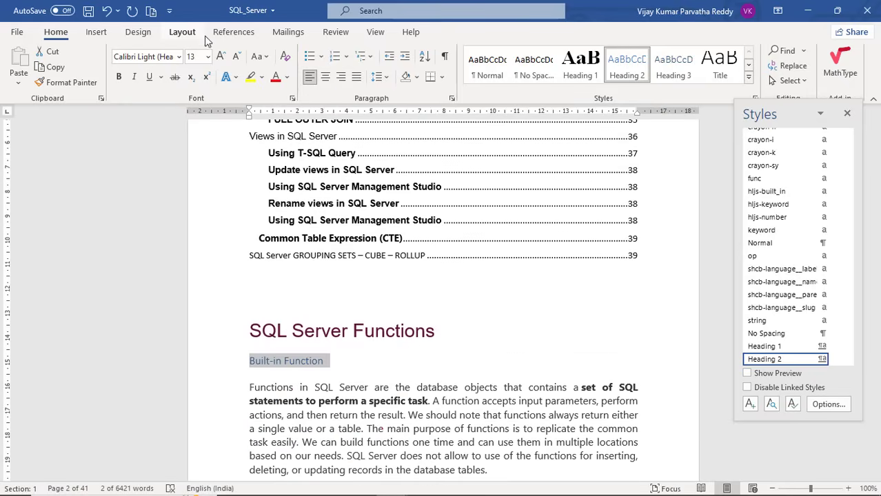
left_click(232, 33)
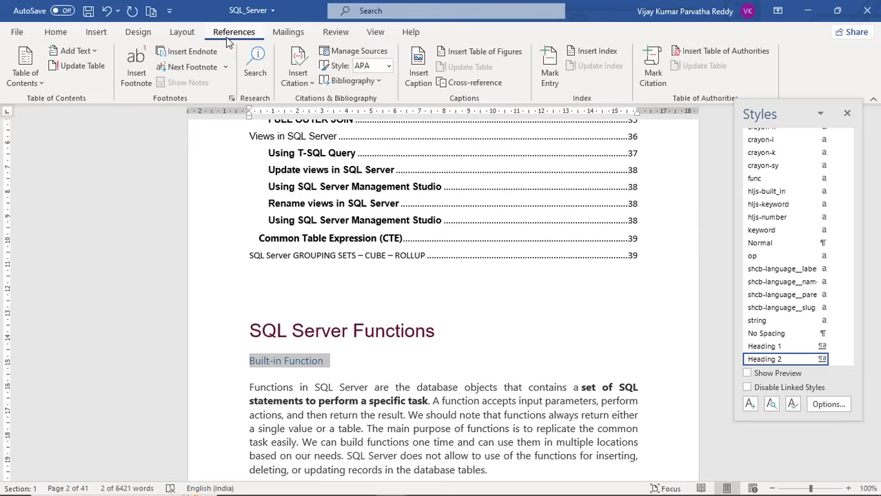
left_click(89, 72)
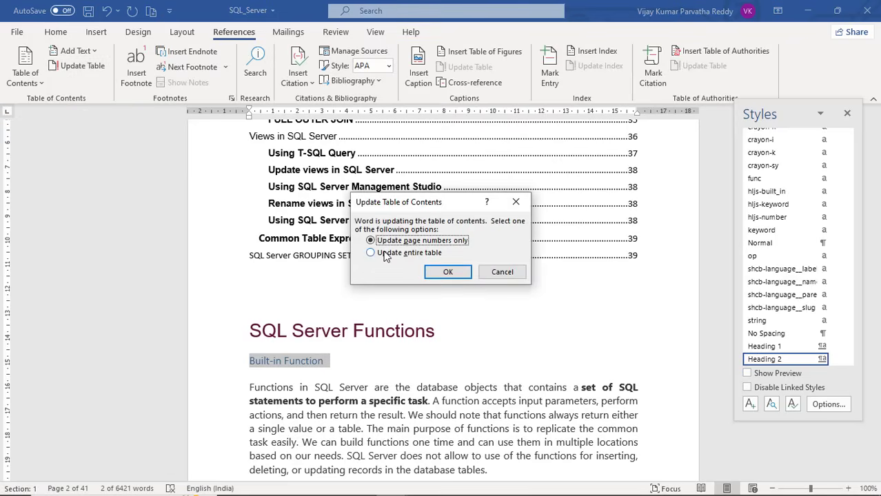
left_click(386, 253)
left_click(443, 273)
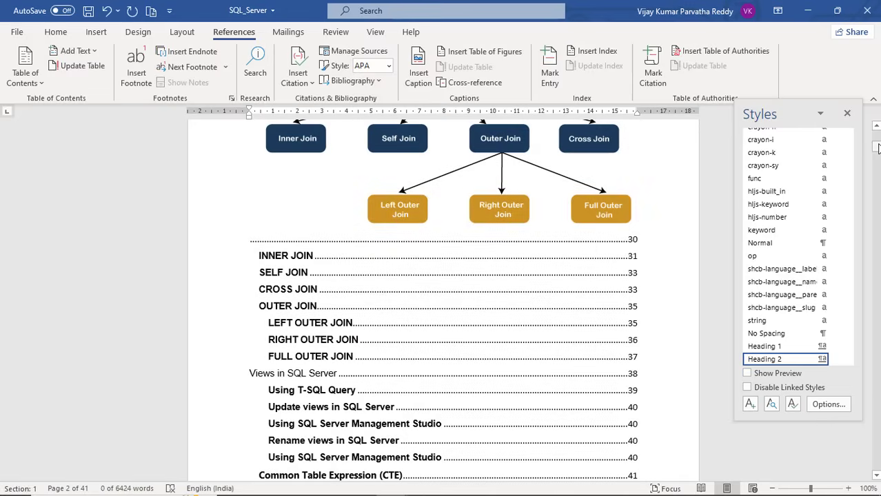
left_click_drag(877, 148, 875, 135)
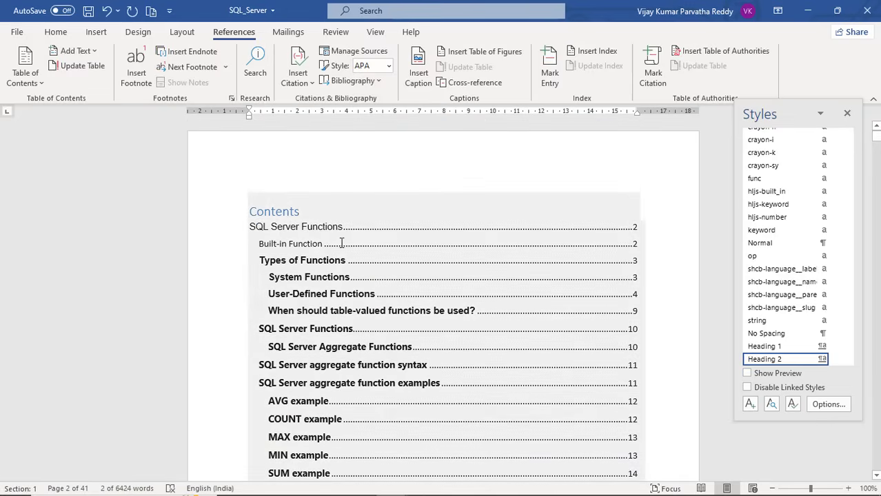
left_click(285, 242)
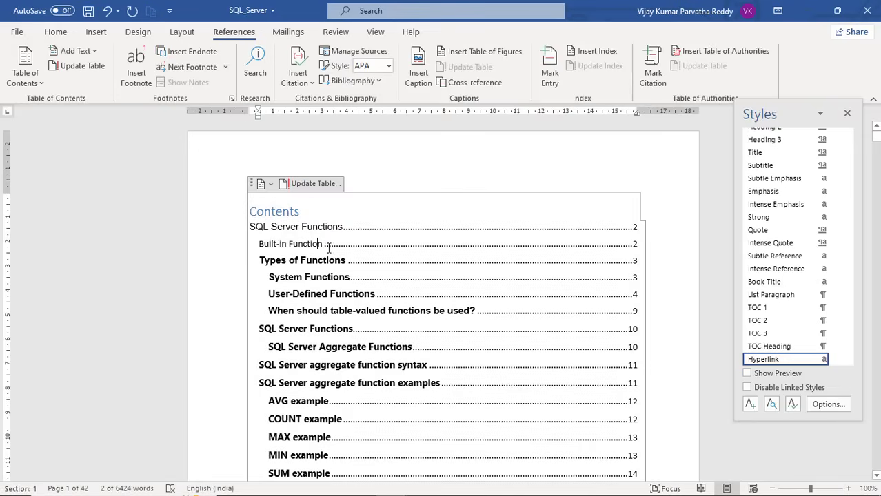
Delete the Types of Join diagram from the updated table of contents
scroll(322, 246, "down", 20)
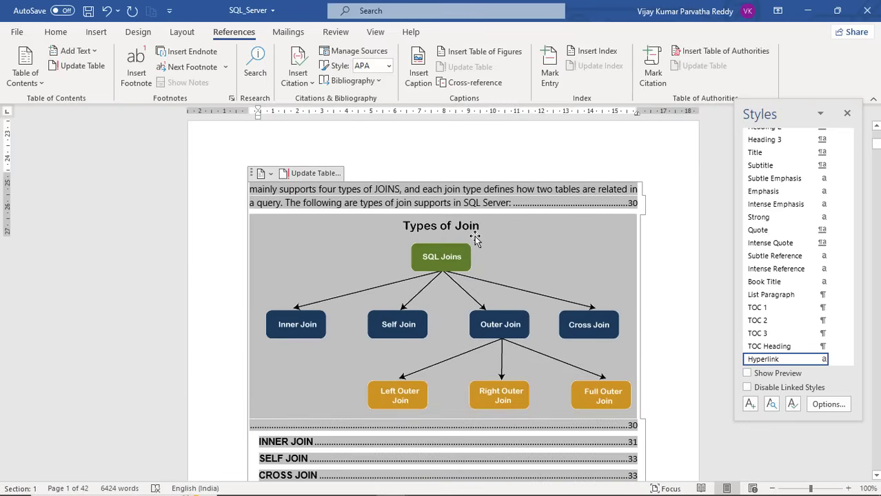
left_click(474, 237)
key("Delete")
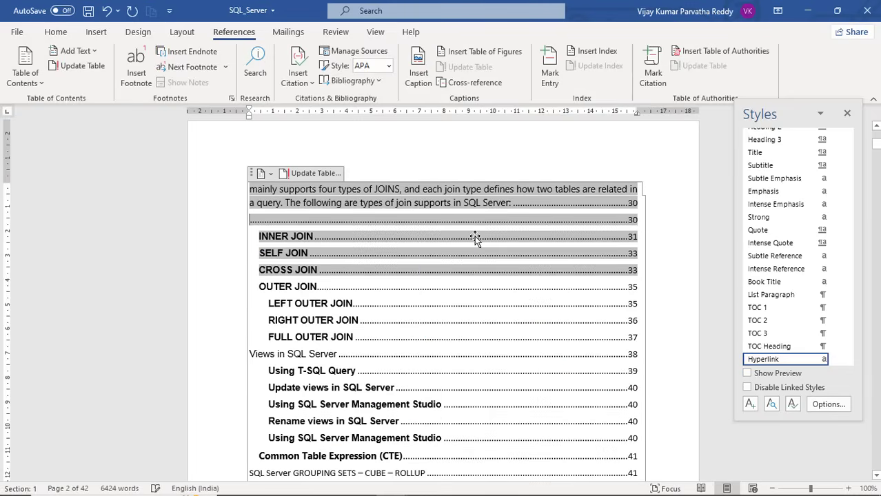
Add the bold phrase "set of SQL statements to perform a specific task" to the table of contents at Level 1
scroll(475, 238, "down", 10)
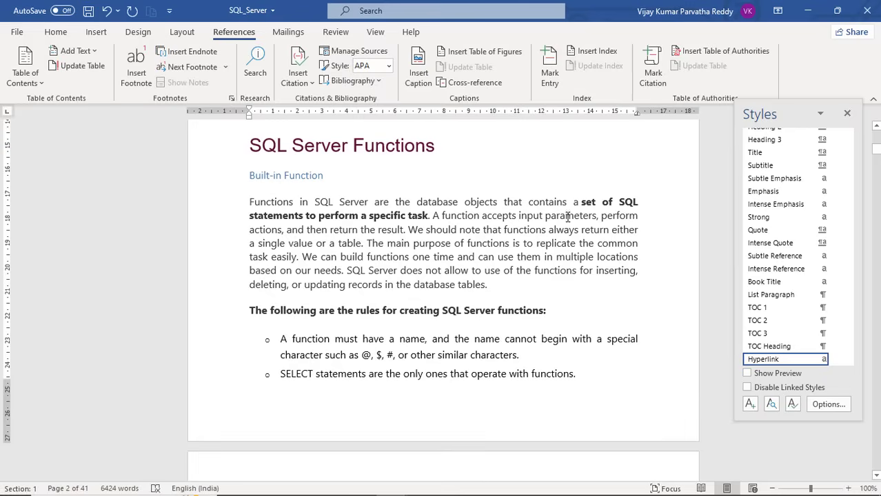
left_click_drag(582, 205, 432, 216)
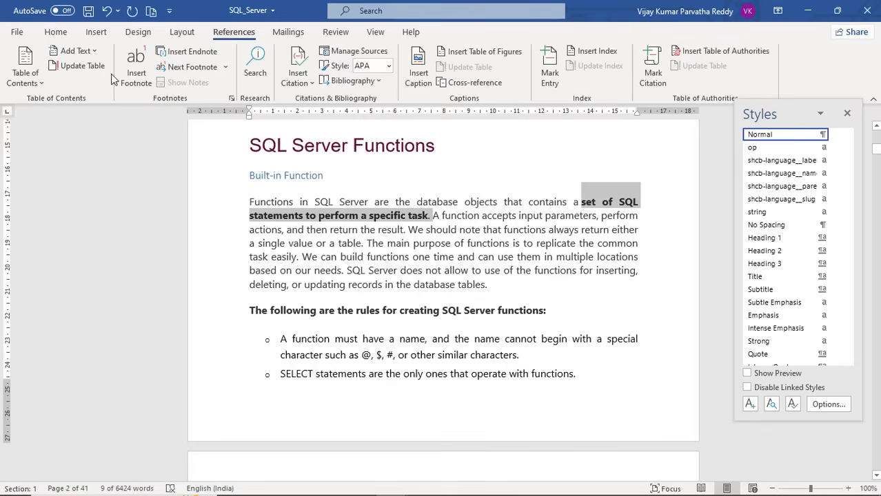
left_click(96, 53)
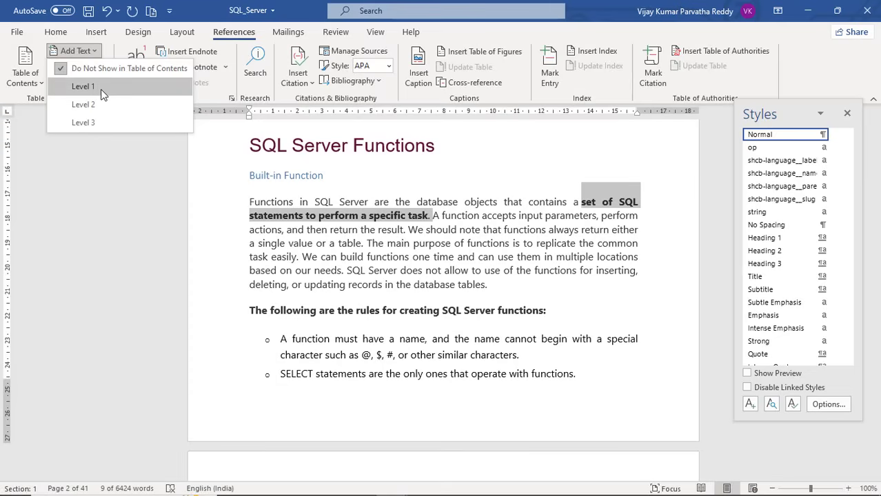
left_click(101, 89)
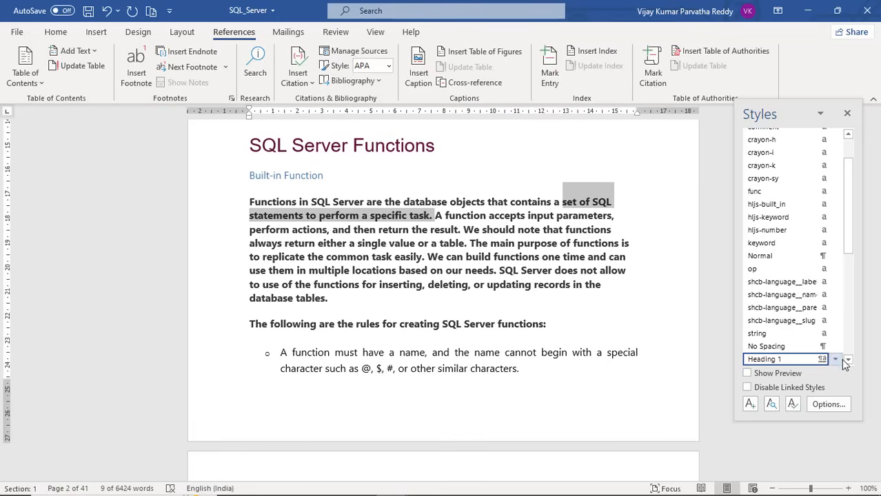
Apply the Heading 2 style to the phrase "set of SQL statements to perform a specific task"
left_click(847, 361)
left_click(847, 361)
left_click(848, 364)
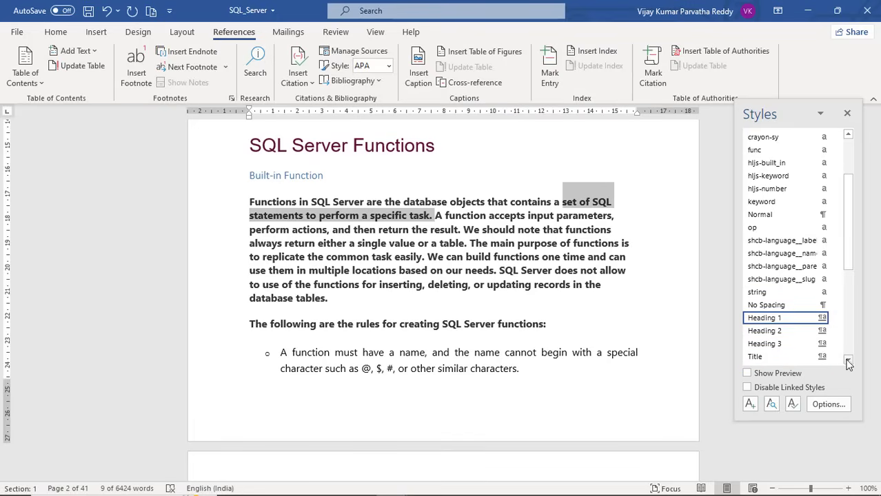
left_click(789, 332)
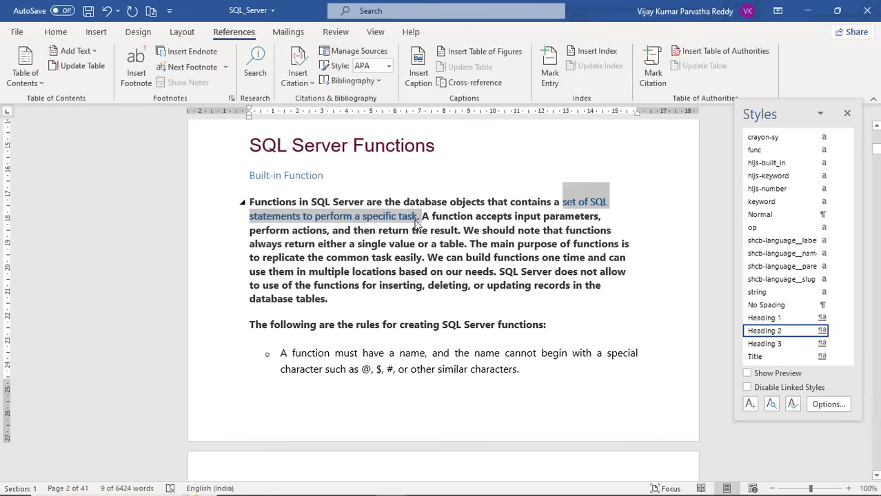
Update the entire table of contents again to bring in the newly styled phrase
left_click(91, 55)
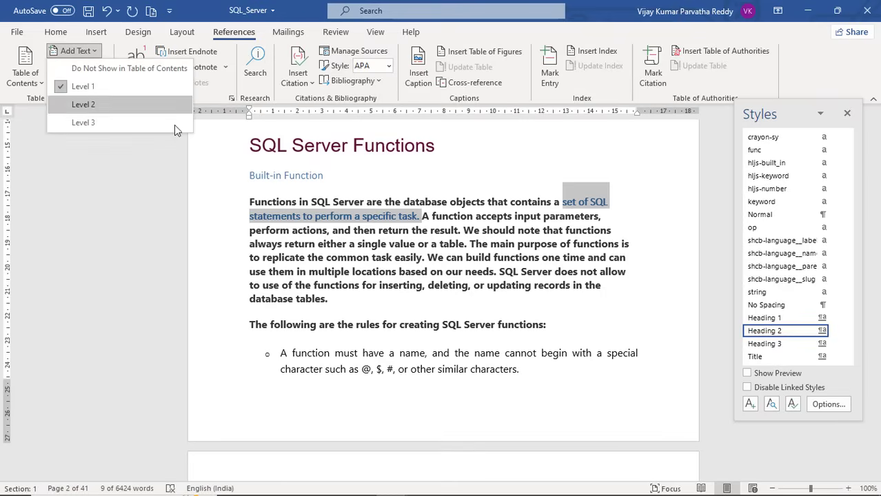
left_click(8, 47)
left_click(79, 69)
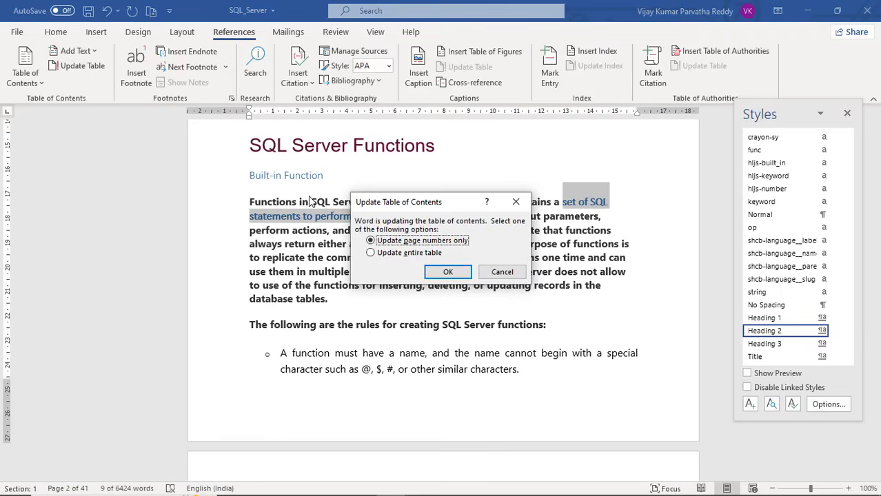
left_click(402, 253)
left_click(444, 273)
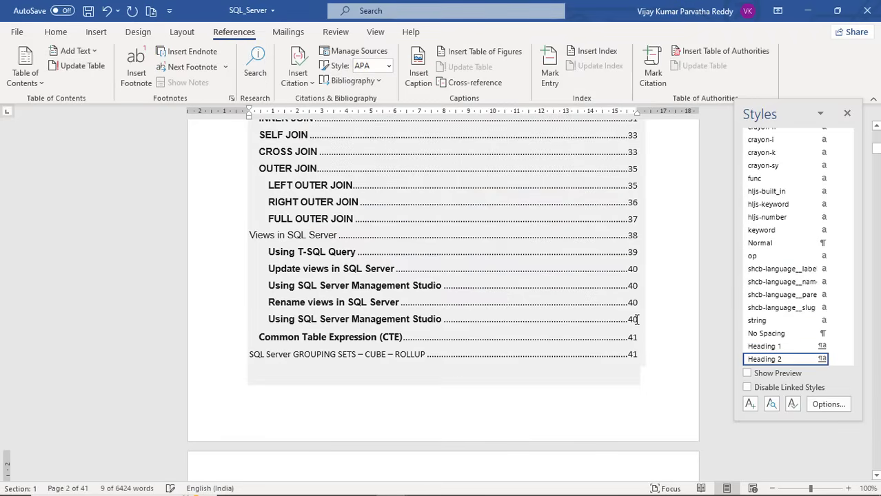
Examine the new entry in the table of contents and compare it with the paragraph under Built-in Function
scroll(635, 319, "up", 15)
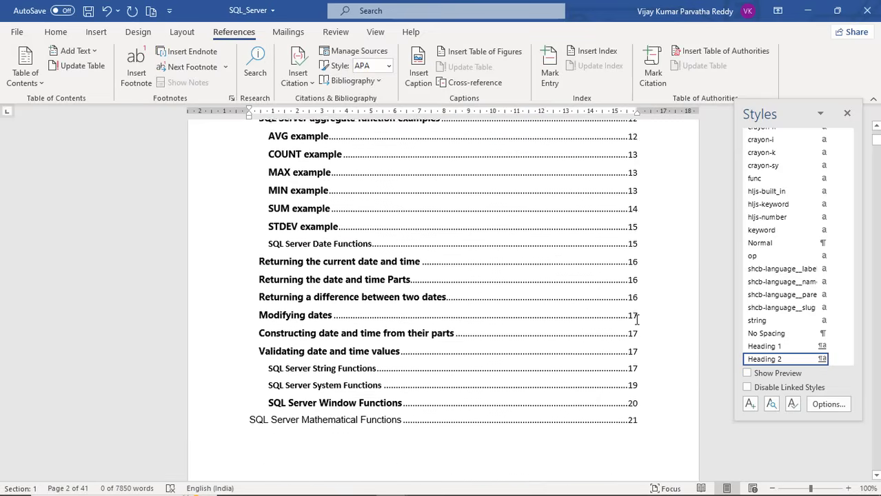
scroll(636, 319, "up", 8)
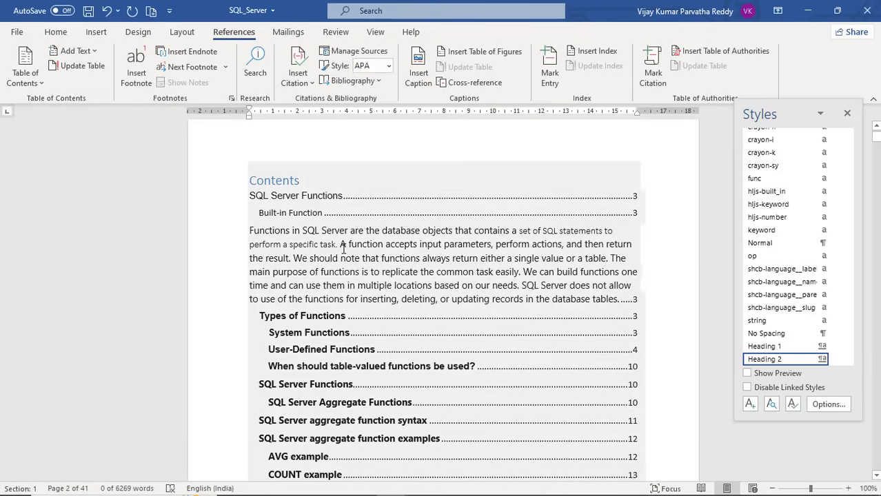
left_click(342, 246)
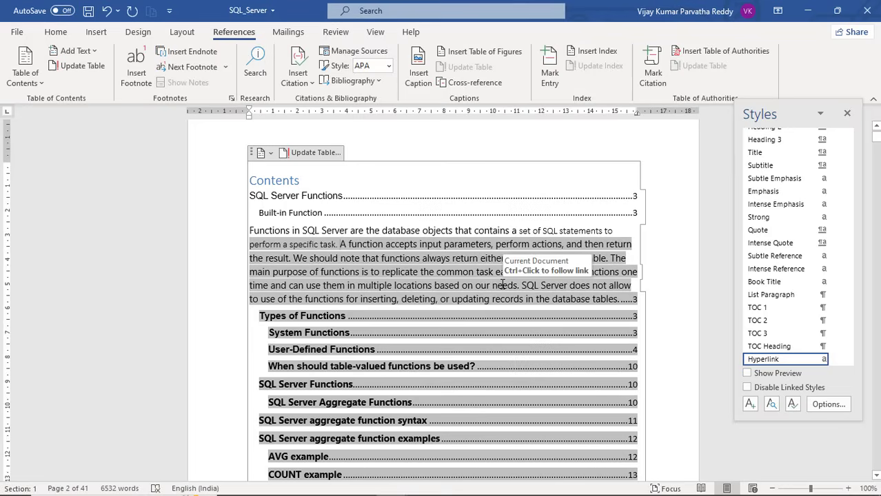
scroll(502, 284, "down", 20)
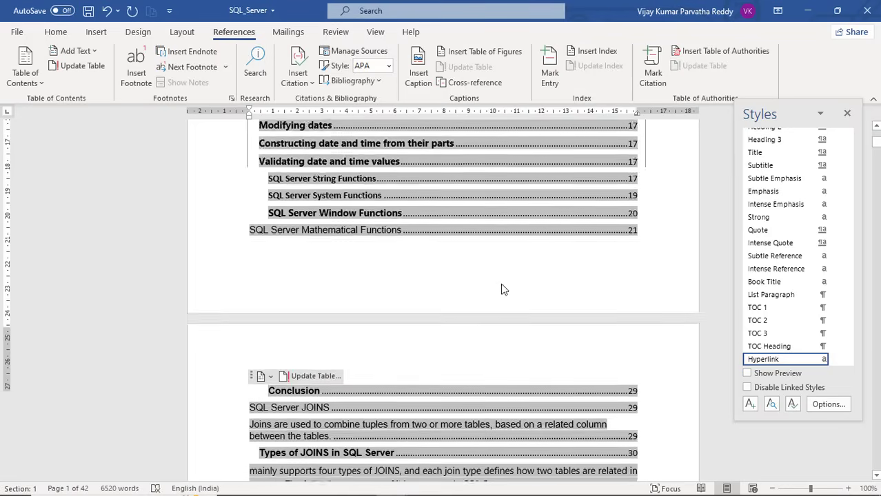
scroll(502, 284, "down", 20)
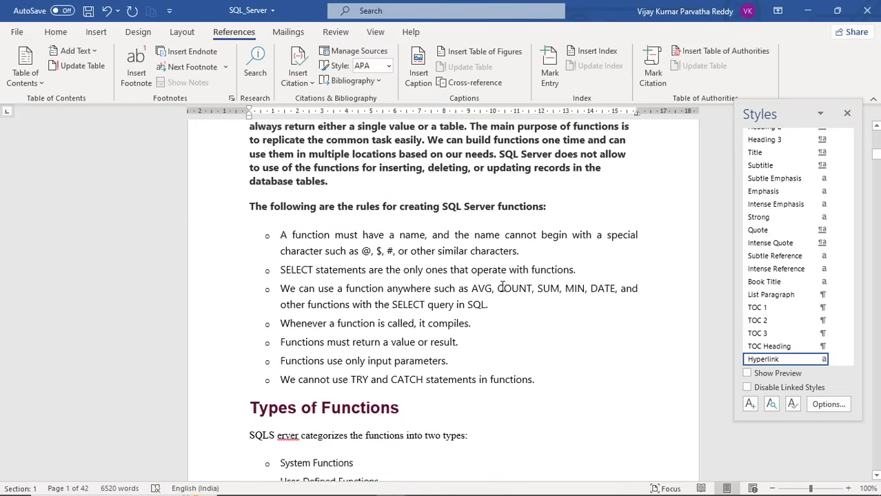
scroll(502, 286, "up", 4)
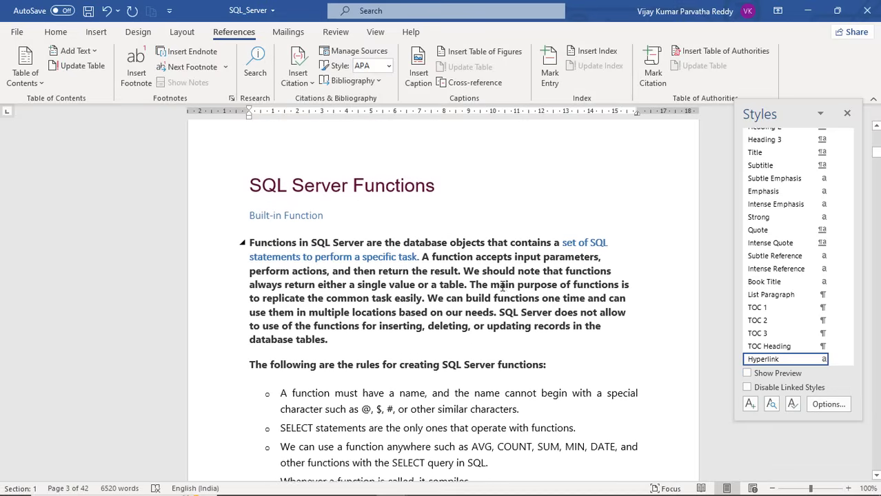
left_click(456, 261)
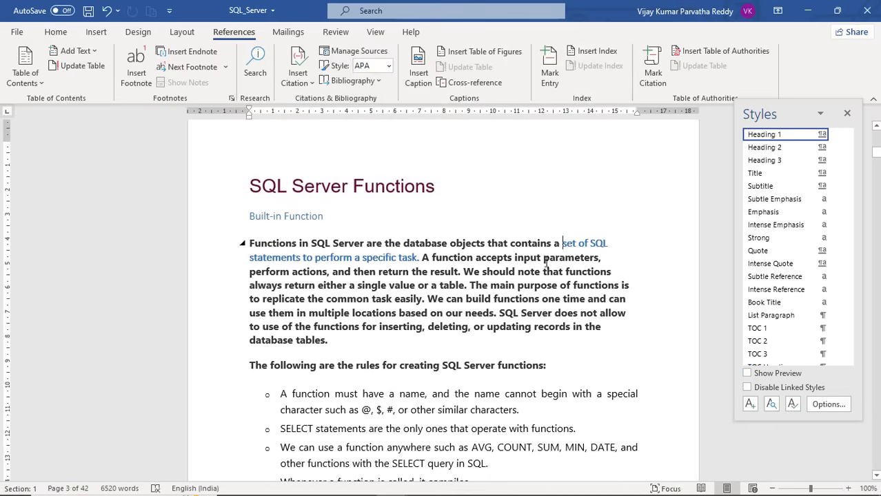
scroll(549, 295, "up", 5)
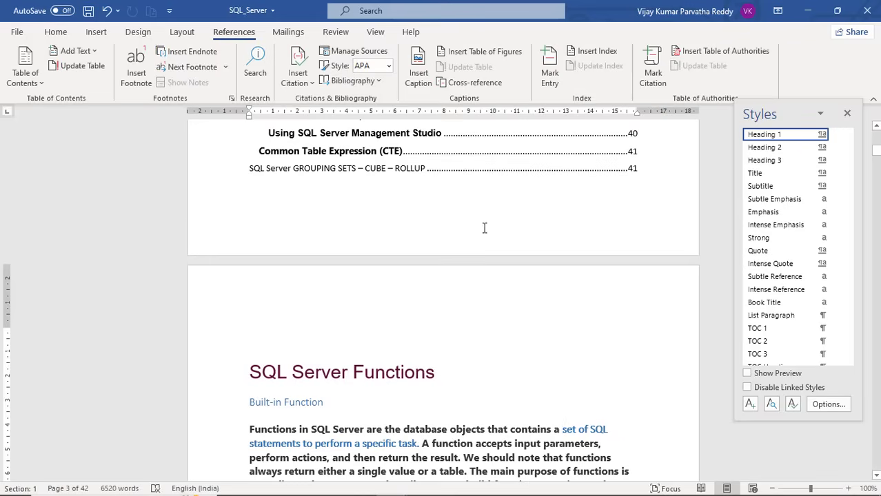
Apply the Subtitle and Subtle Emphasis styles to the bullet about SELECT statements and add it to the table of contents at Level 1
scroll(495, 291, "down", 7)
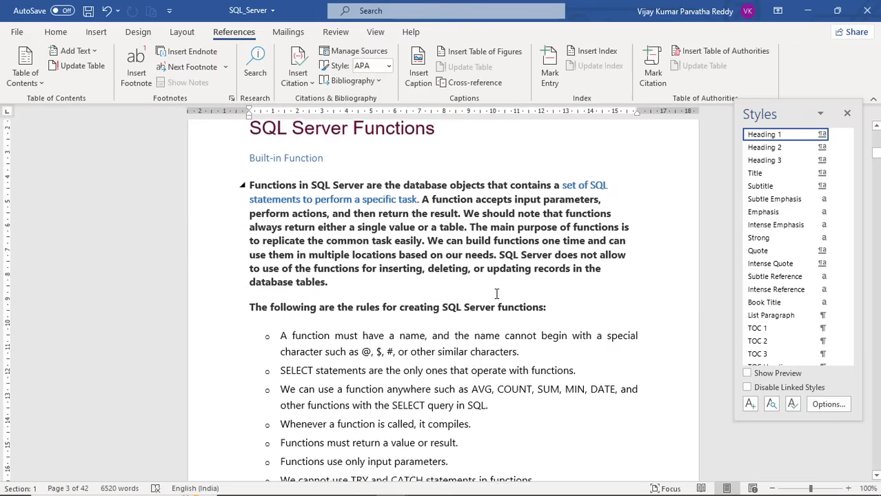
scroll(496, 294, "down", 1)
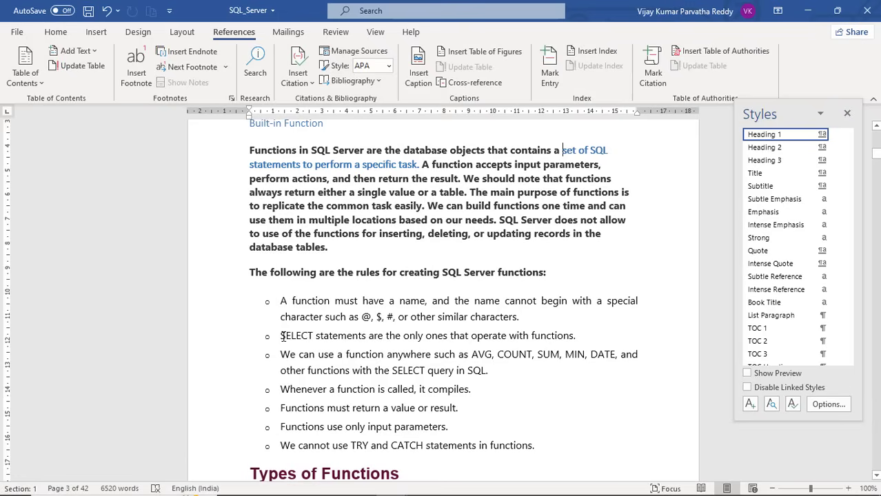
left_click_drag(282, 335, 589, 333)
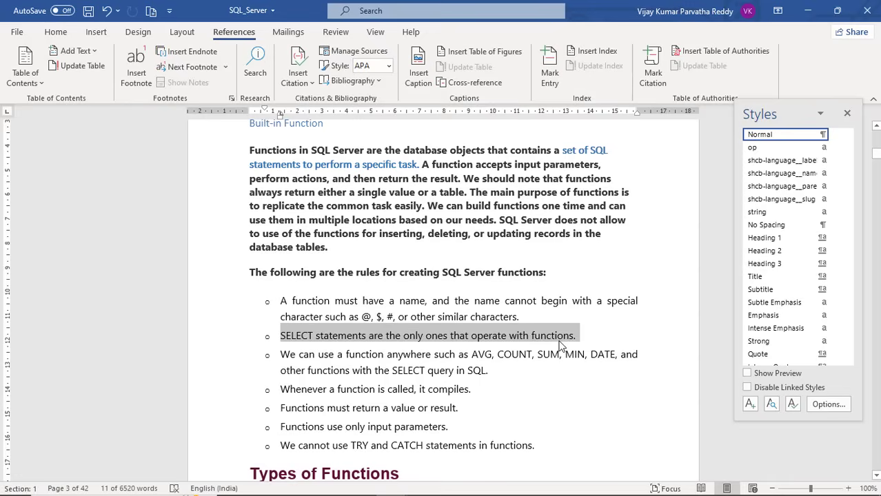
left_click(770, 291)
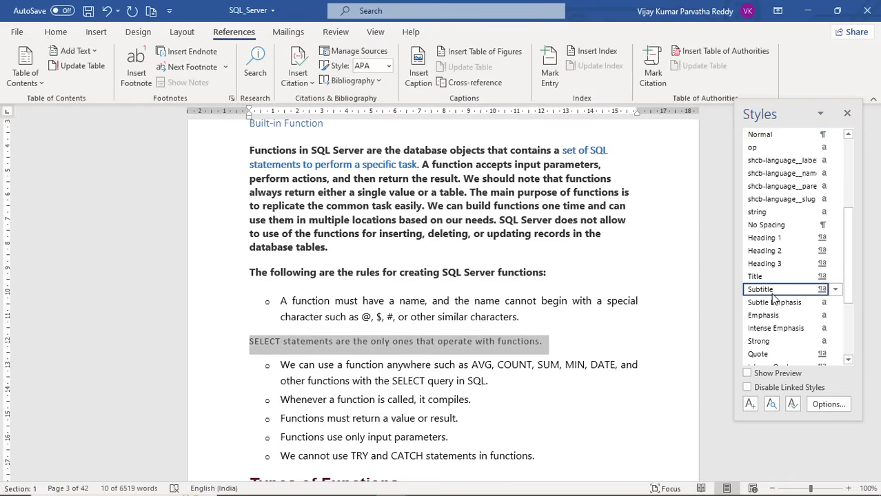
left_click(771, 304)
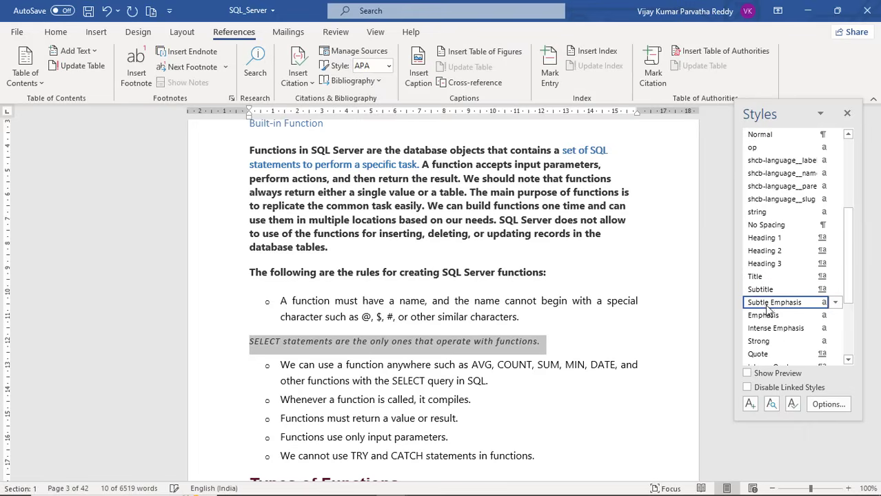
left_click(94, 49)
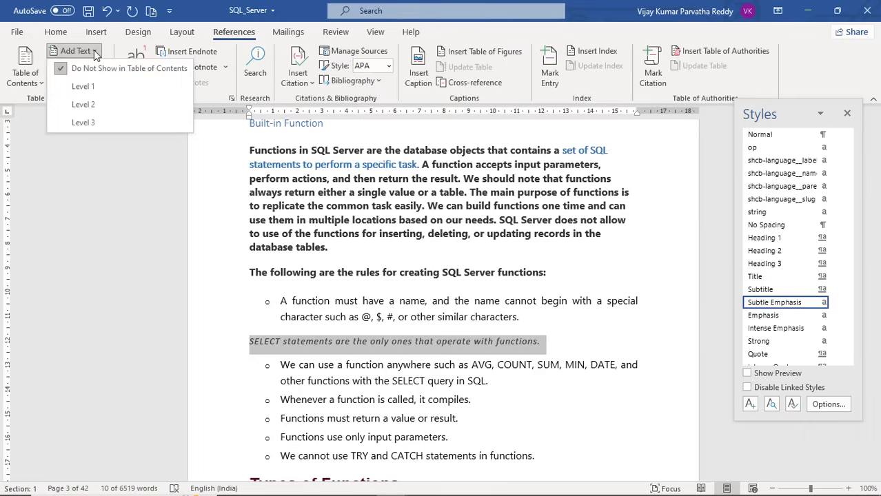
left_click(114, 92)
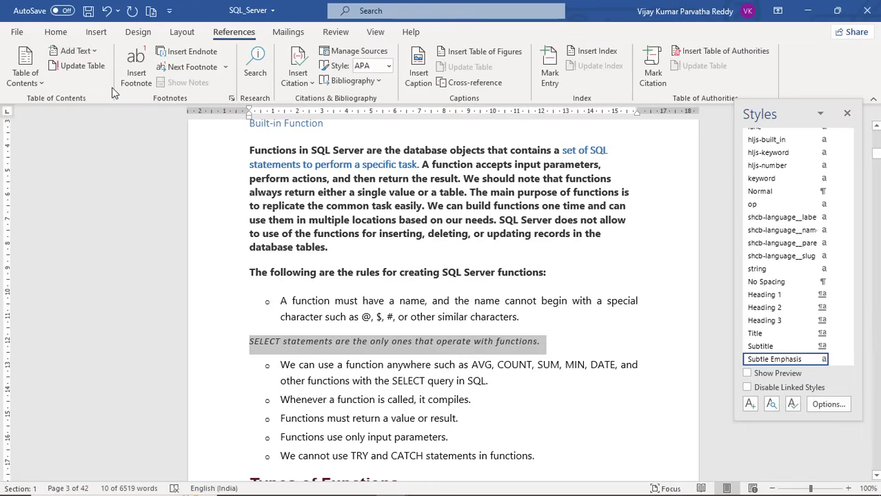
Update the entire table of contents to bring in the restyled bullet about SELECT statements
left_click(82, 67)
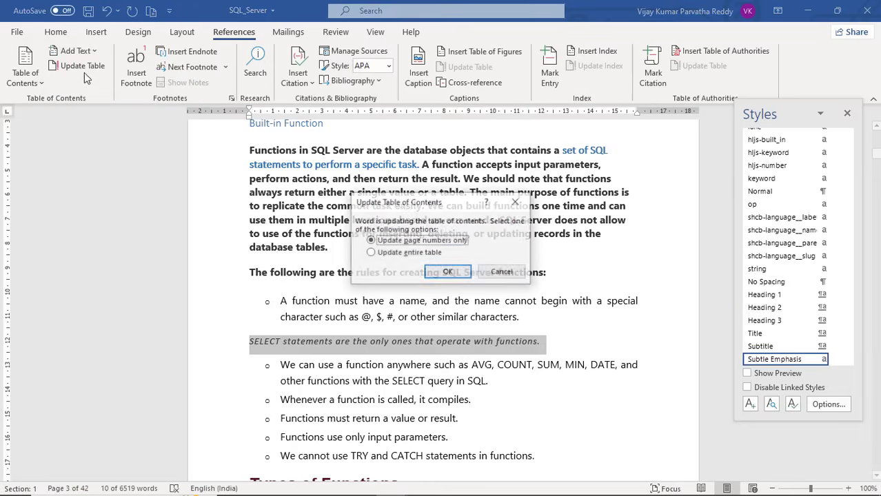
left_click(411, 255)
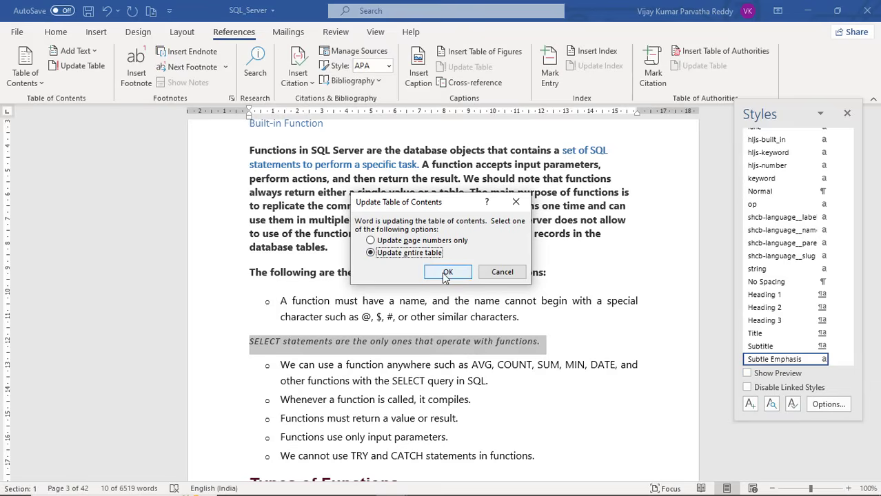
left_click(447, 273)
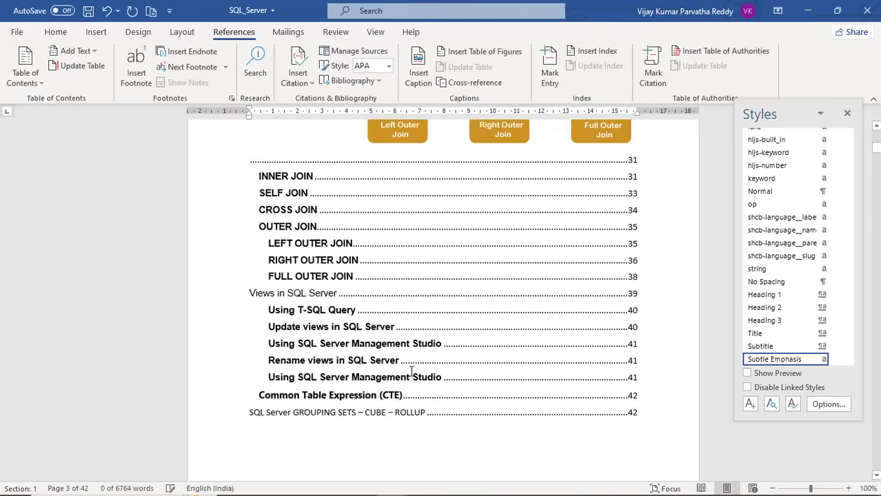
Examine the SELECT statements entry in the table of contents and look through the entries below it down to the joins and views
scroll(411, 372, "up", 5)
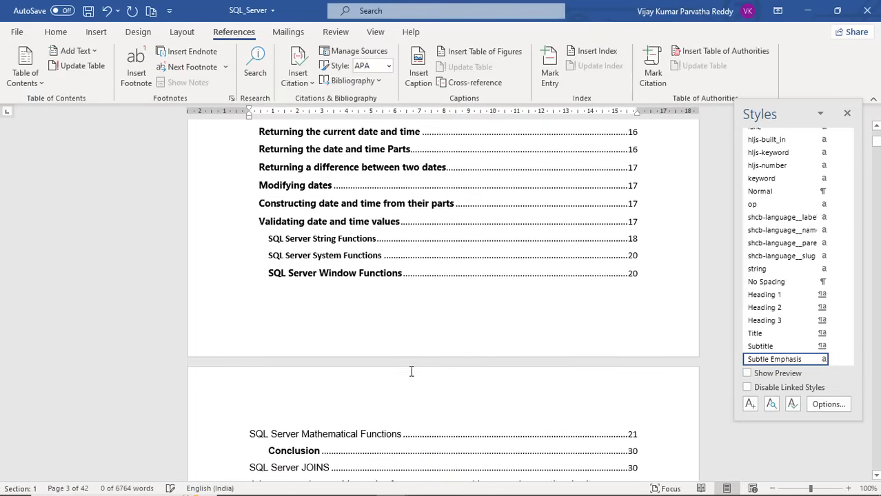
scroll(412, 372, "up", 5)
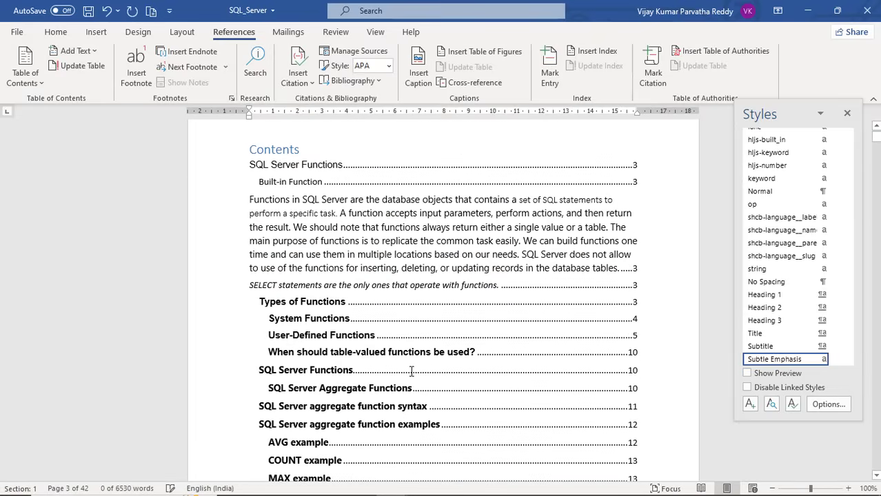
scroll(411, 372, "down", 2)
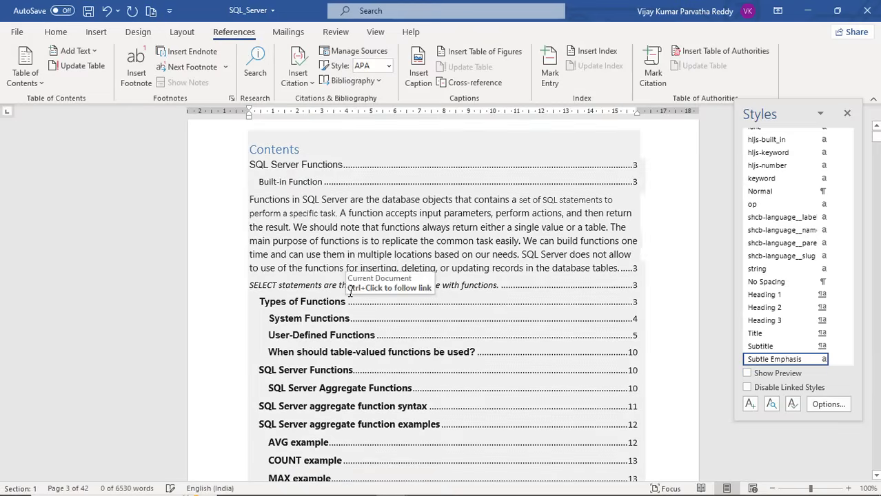
left_click(350, 291)
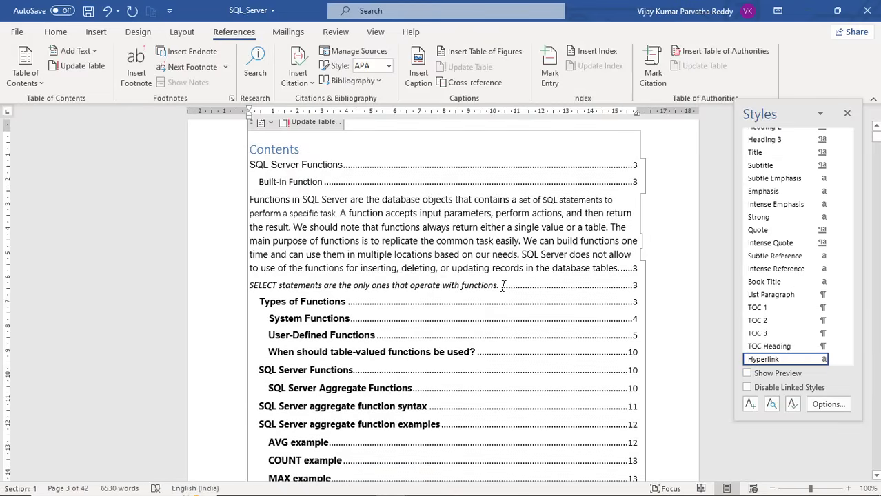
left_click_drag(503, 286, 449, 291)
left_click(424, 288)
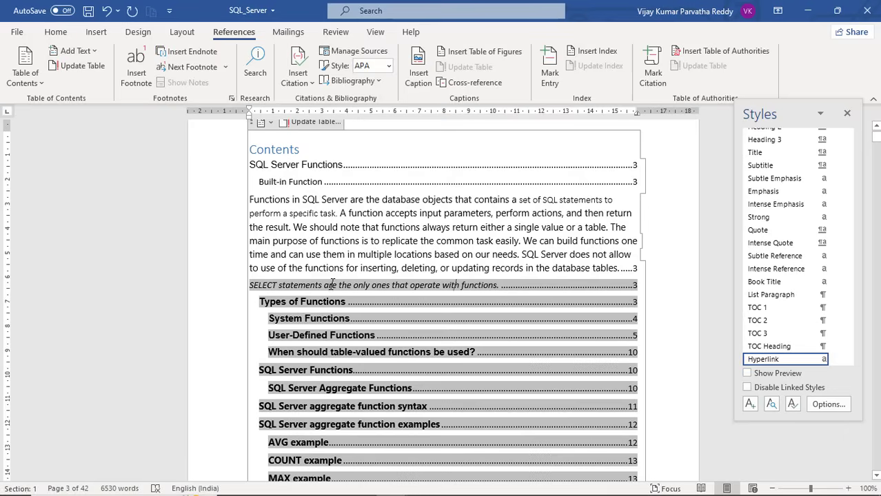
scroll(351, 279, "down", 10)
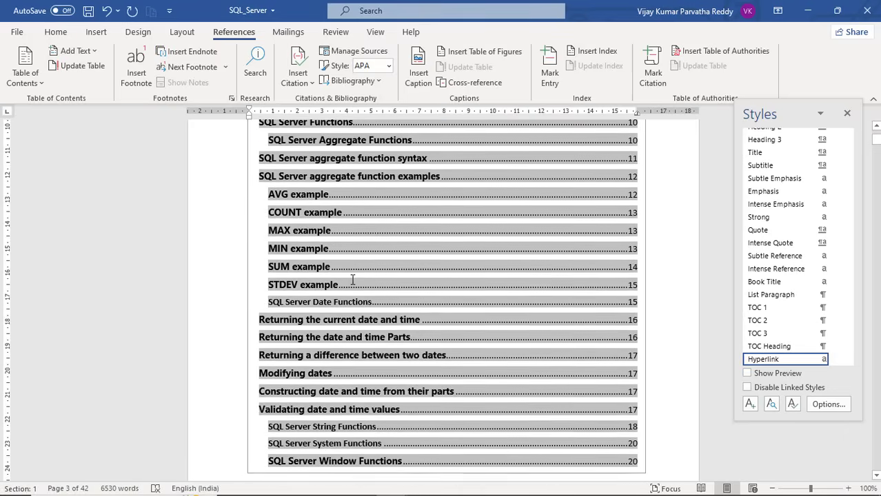
scroll(351, 279, "down", 8)
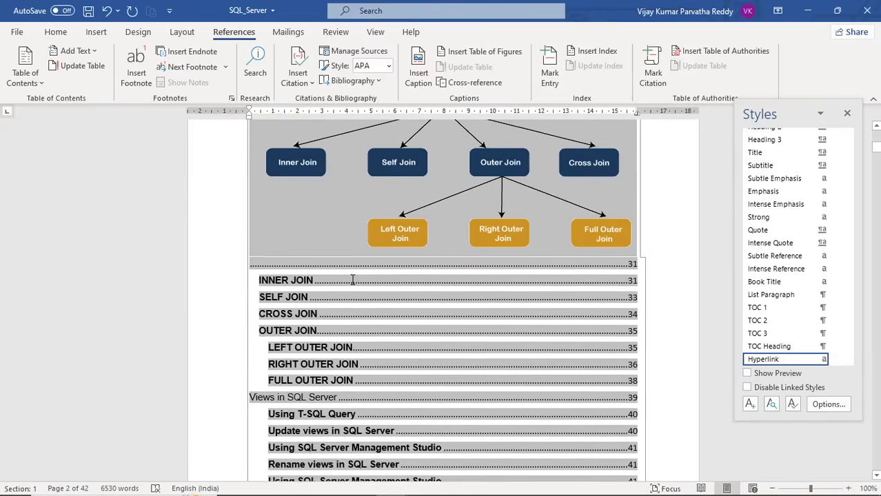